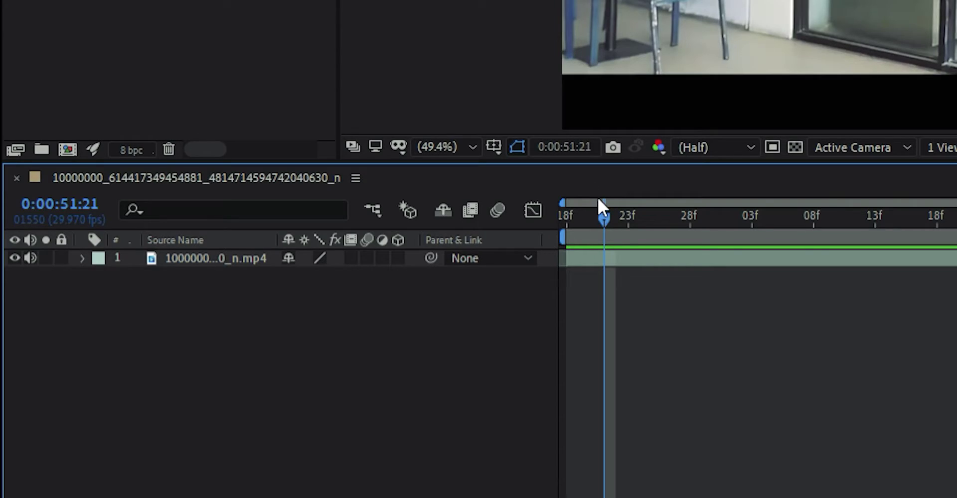
Step: Scrub through the storefront clip and play it back to review the camera movement
{"action": "key", "text": "Page_Up"}
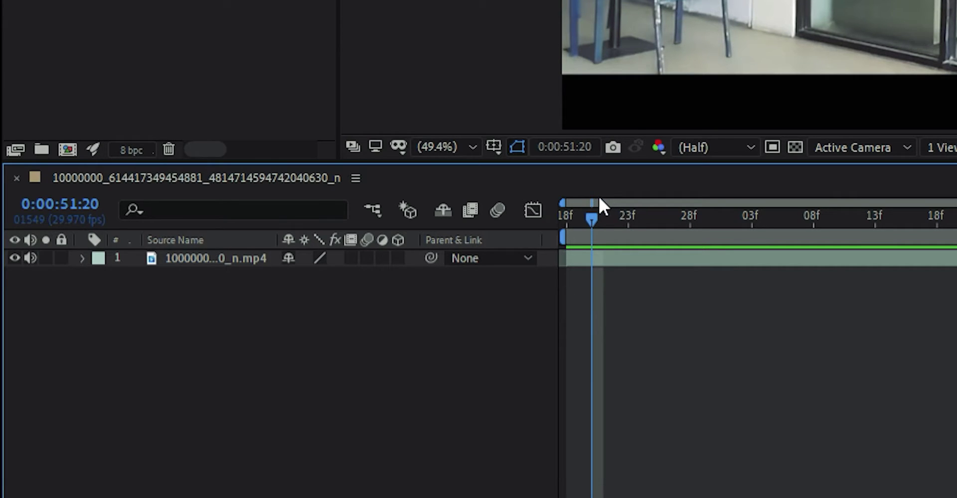
{"action": "left_click_drag", "start_coordinate": [599, 196], "coordinate": [956, 194]}
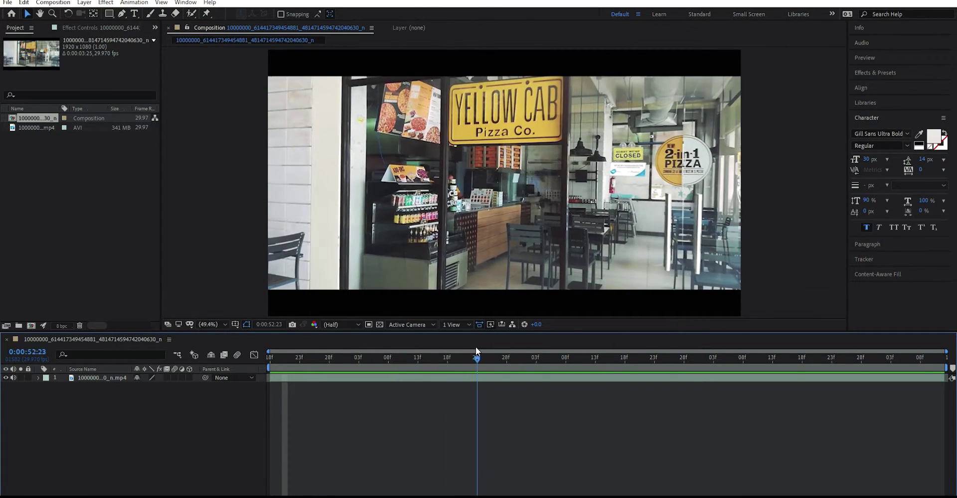
{"action": "left_click_drag", "start_coordinate": [476, 347], "coordinate": [283, 358]}
{"action": "key", "text": "space"}
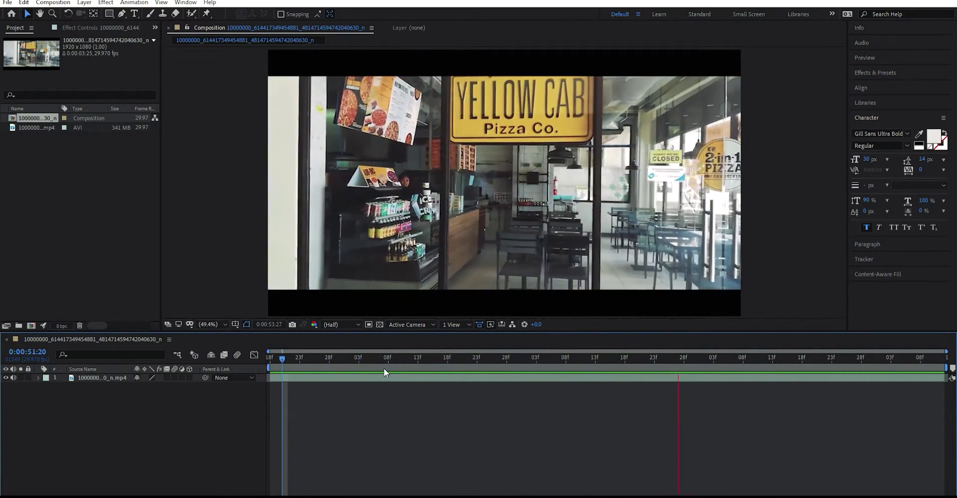
{"action": "key", "text": "space"}
{"action": "left_click_drag", "start_coordinate": [297, 352], "coordinate": [258, 352]}
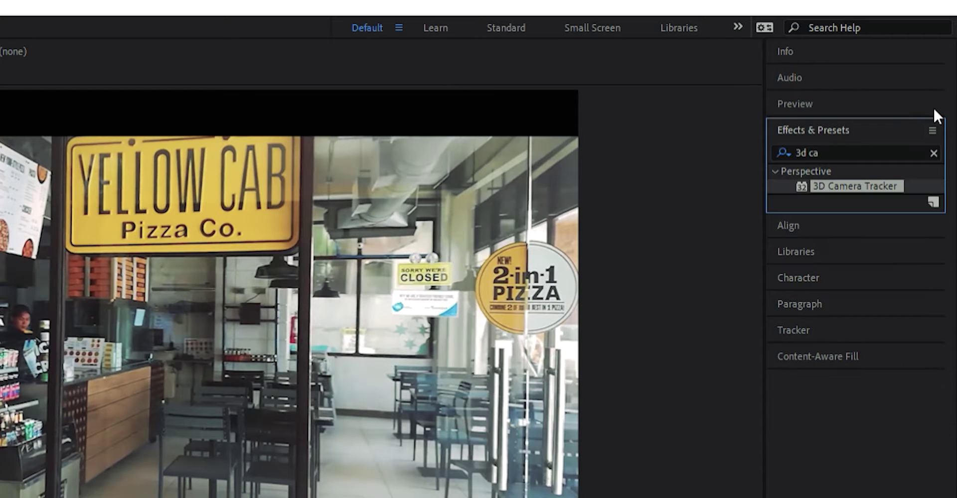
Step: Apply the 3D Camera Tracker effect to the storefront footage
{"action": "left_click", "coordinate": [846, 151]}
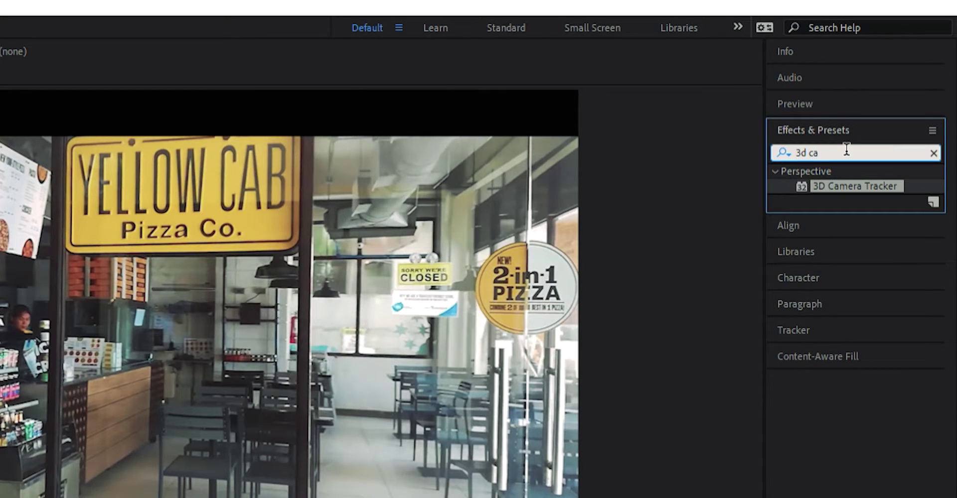
{"action": "left_click_drag", "start_coordinate": [855, 186], "coordinate": [78, 297]}
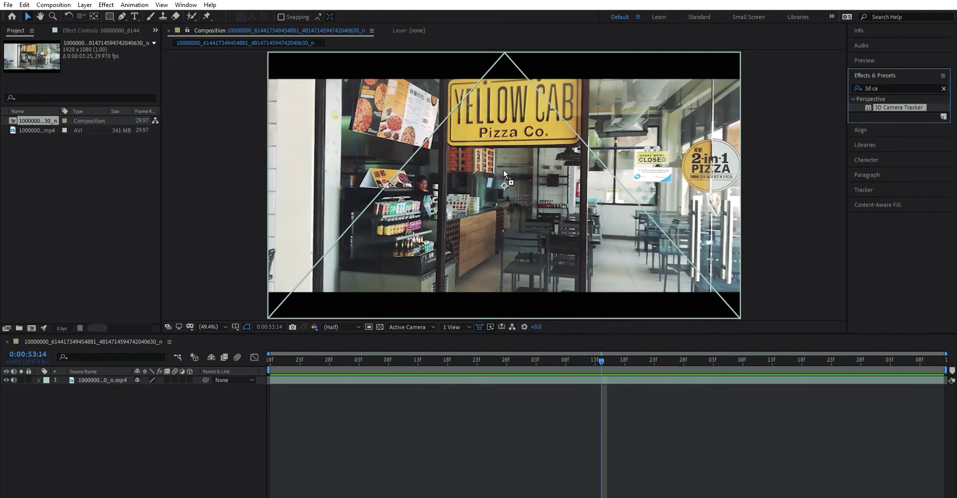
{"action": "left_click_drag", "start_coordinate": [503, 169], "coordinate": [505, 172]}
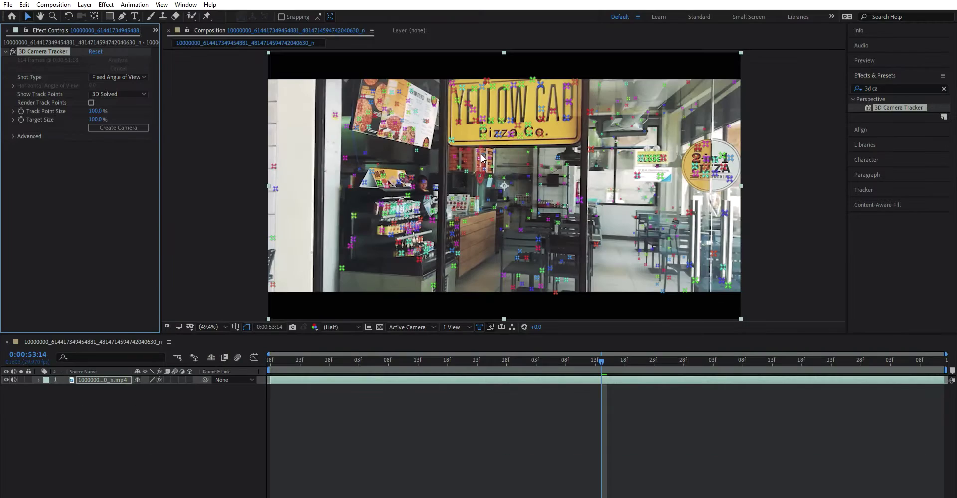
Step: Create a text layer and camera from the track points on the Yellow Cab sign, and place the text below the sign
{"action": "left_click", "coordinate": [504, 124]}
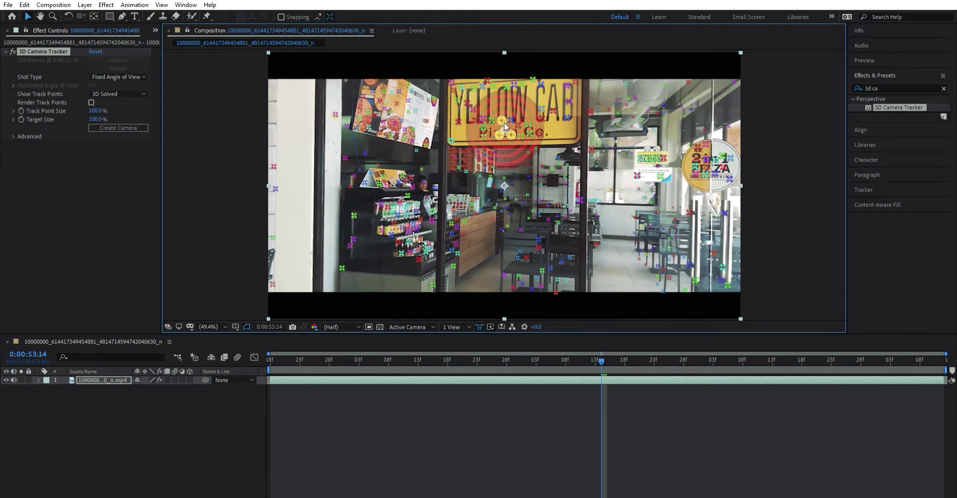
{"action": "left_click", "coordinate": [548, 132]}
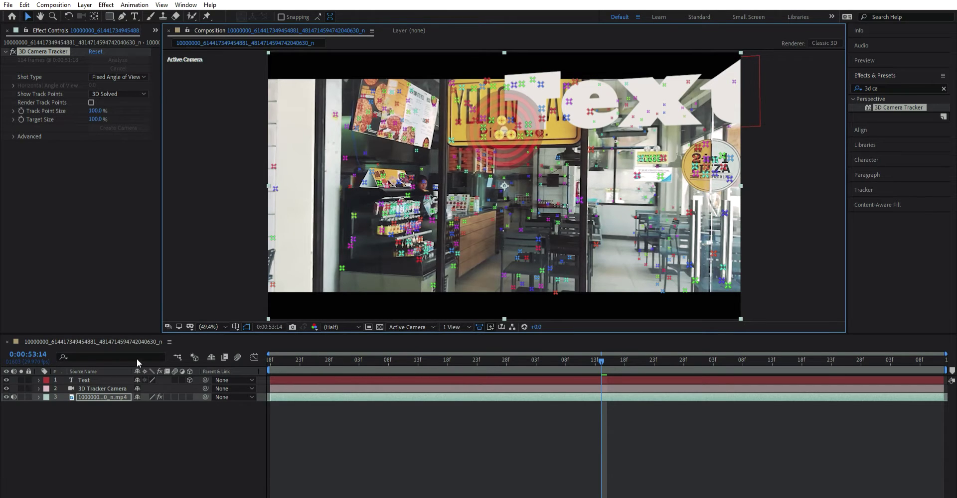
{"action": "left_click", "coordinate": [322, 378]}
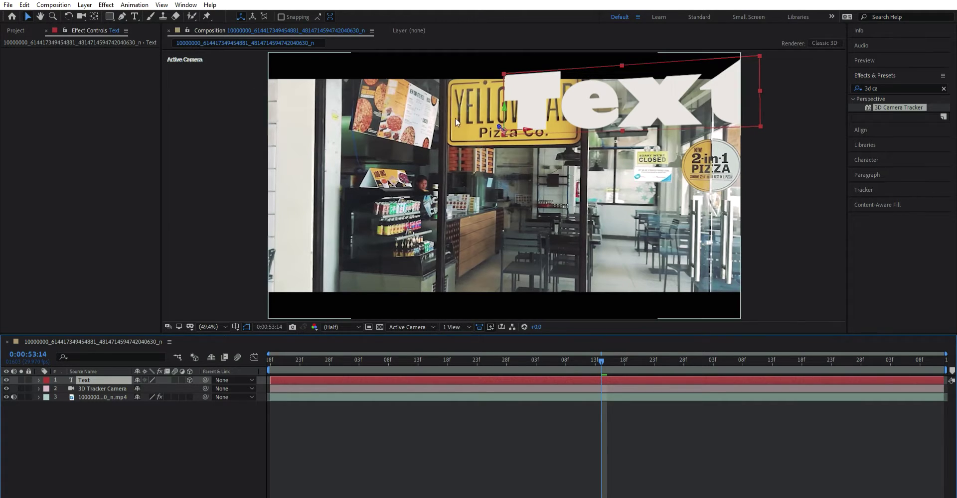
{"action": "left_click_drag", "start_coordinate": [531, 125], "coordinate": [196, 122]}
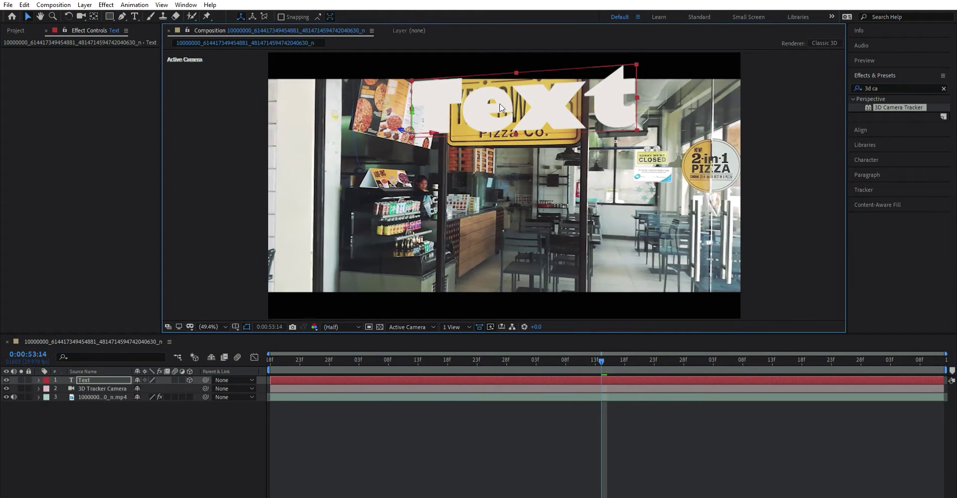
{"action": "left_click_drag", "start_coordinate": [401, 105], "coordinate": [395, 359]}
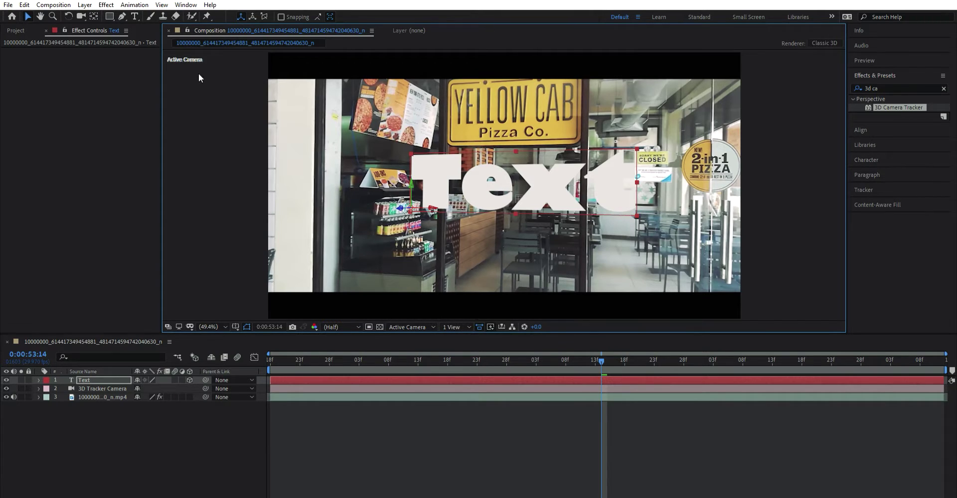
Step: Replace the placeholder text with "Dumaguete City"
{"action": "left_click", "coordinate": [134, 16]}
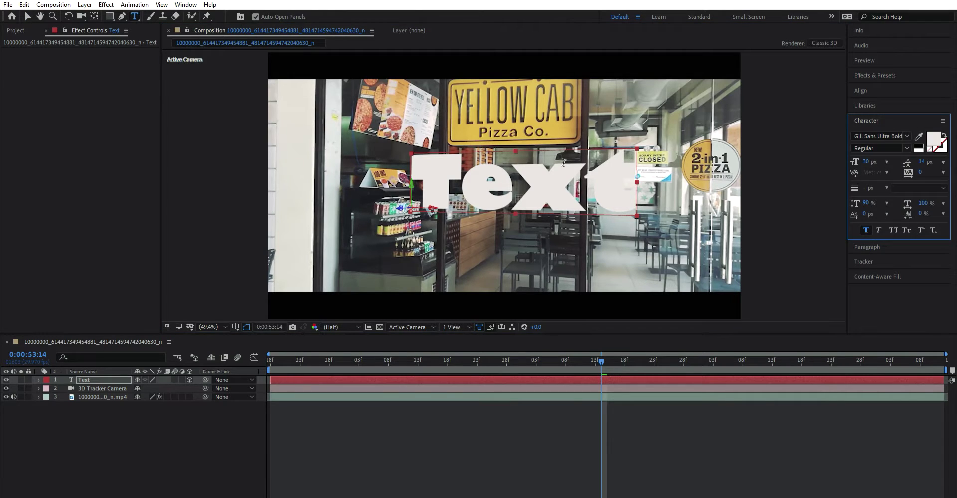
{"action": "left_click", "coordinate": [536, 183]}
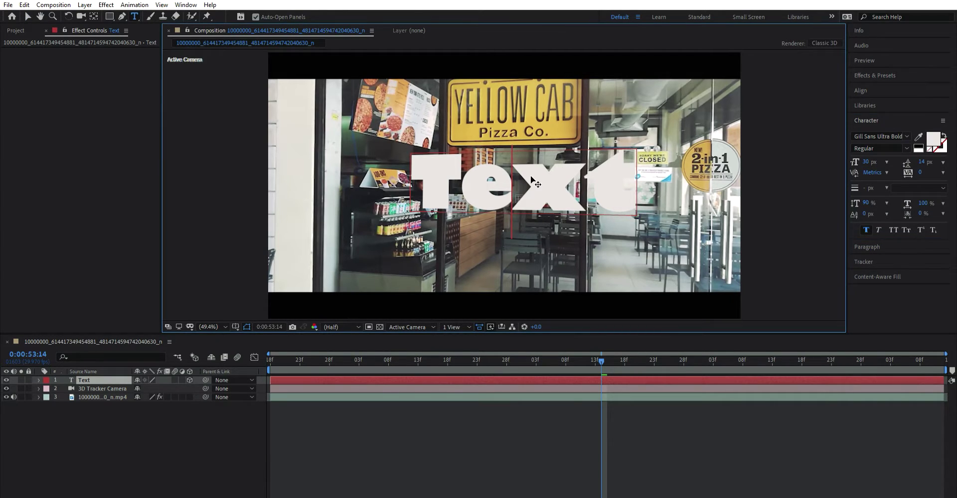
{"action": "key", "text": "ctrl+a"}
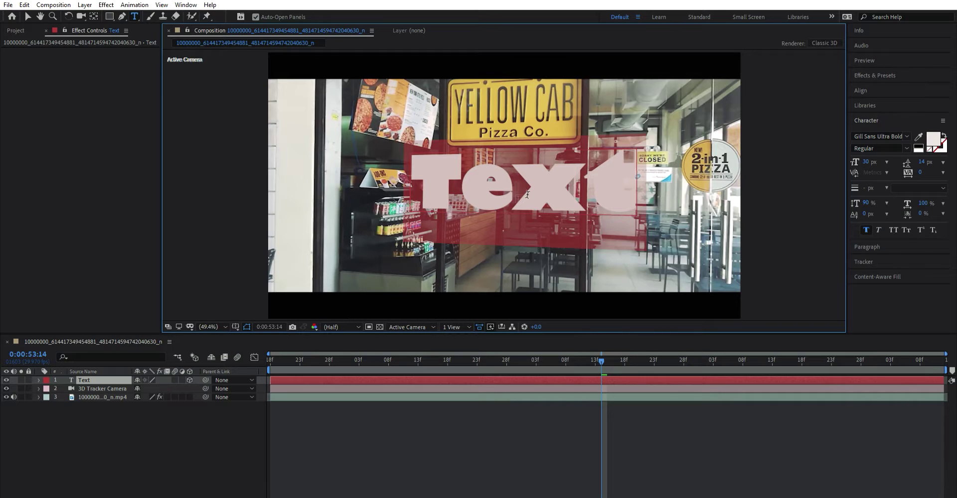
{"action": "type", "text": "D"}
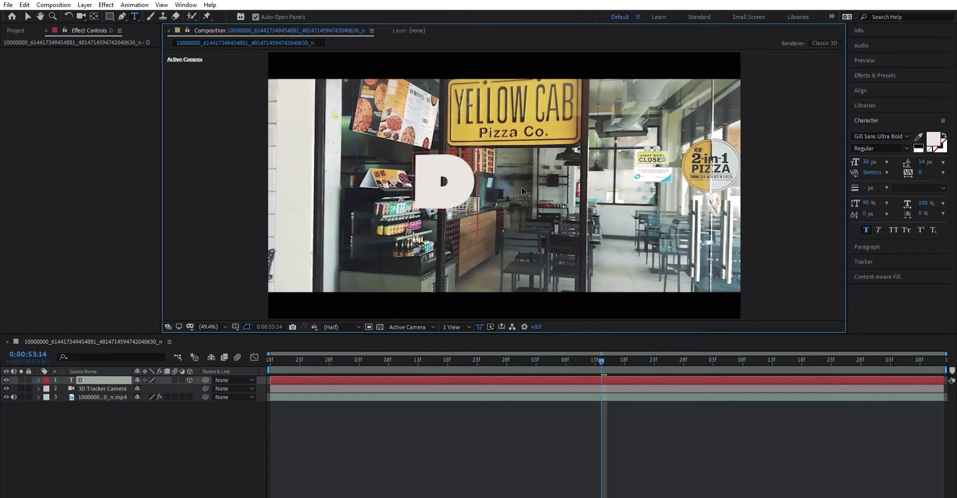
{"action": "type", "text": "uma"}
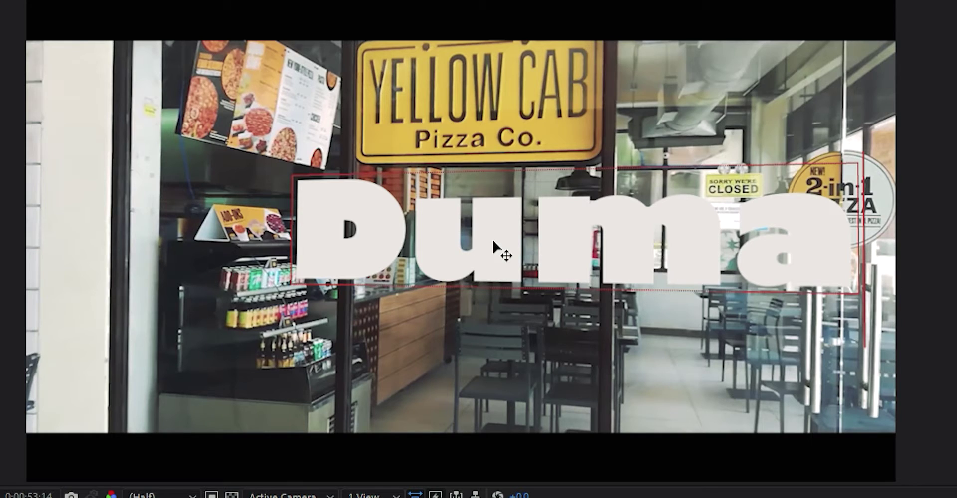
{"action": "type", "text": "s"}
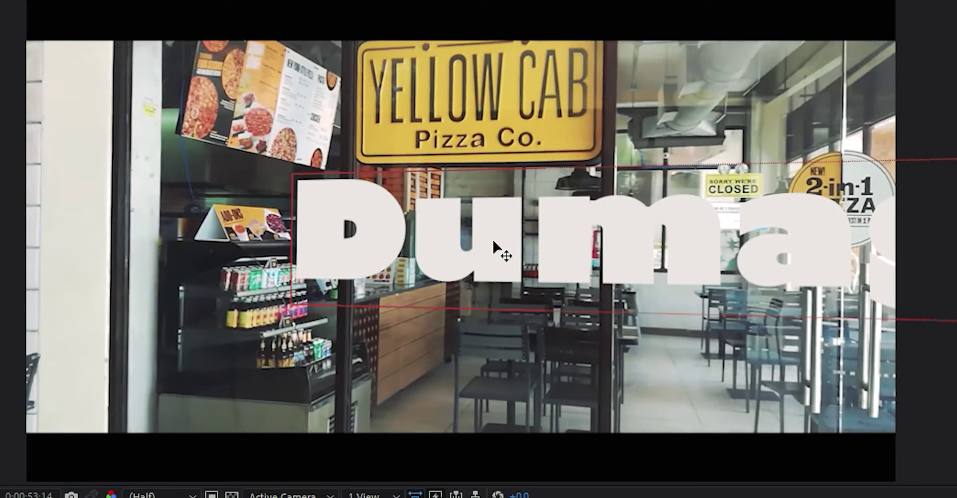
Step: Set the font size of the whole "Dumaguete City" text to 6 px
{"action": "double_click", "coordinate": [493, 243]}
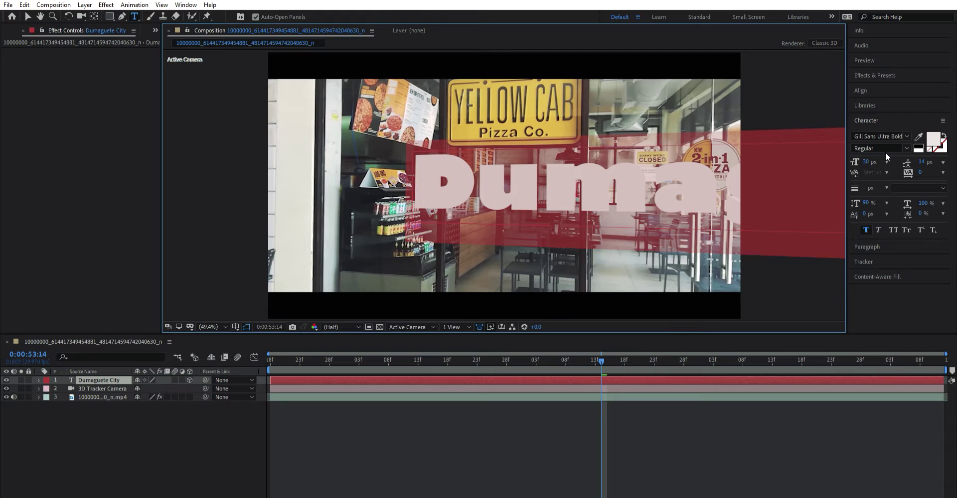
{"action": "left_click", "coordinate": [887, 158]}
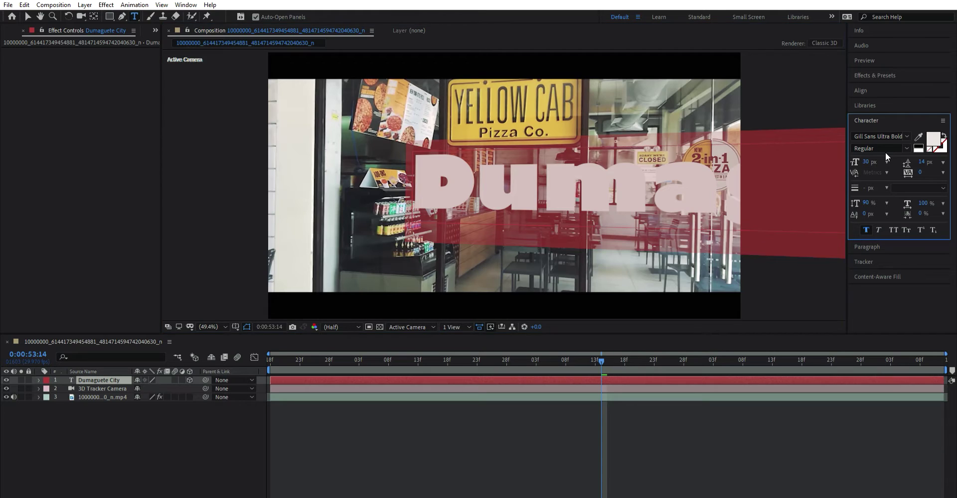
{"action": "left_click", "coordinate": [887, 203]}
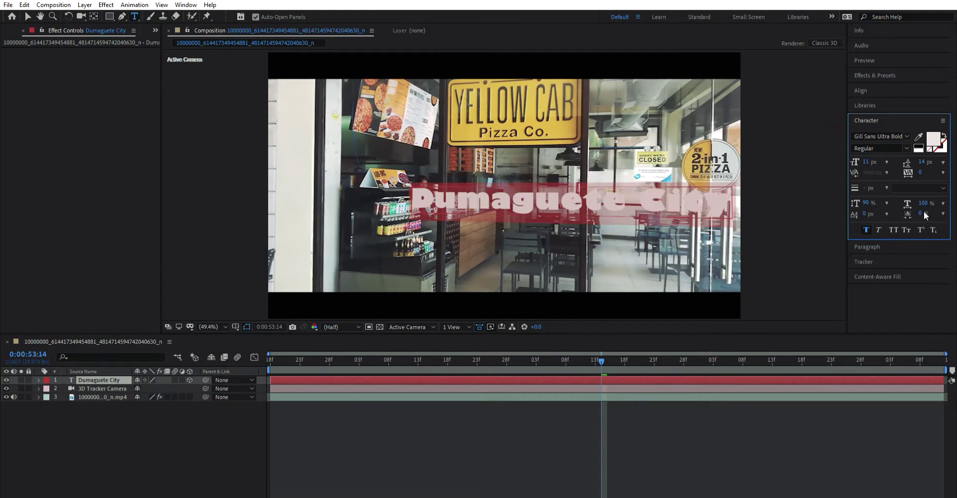
{"action": "left_click", "coordinate": [880, 166]}
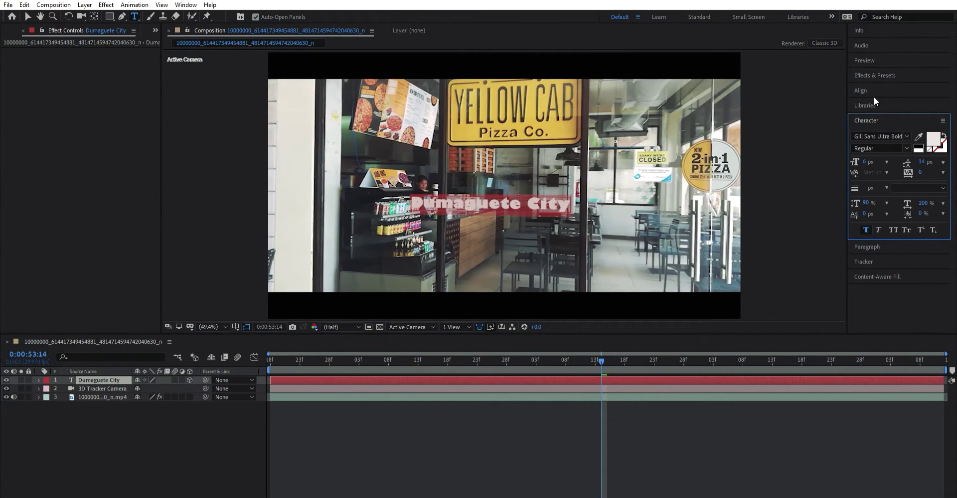
Step: Try Gloucester MT Extra Condensed and High Tower Text on the title, and settle on the font Letter Gothic Std Medium
{"action": "left_click", "coordinate": [904, 131]}
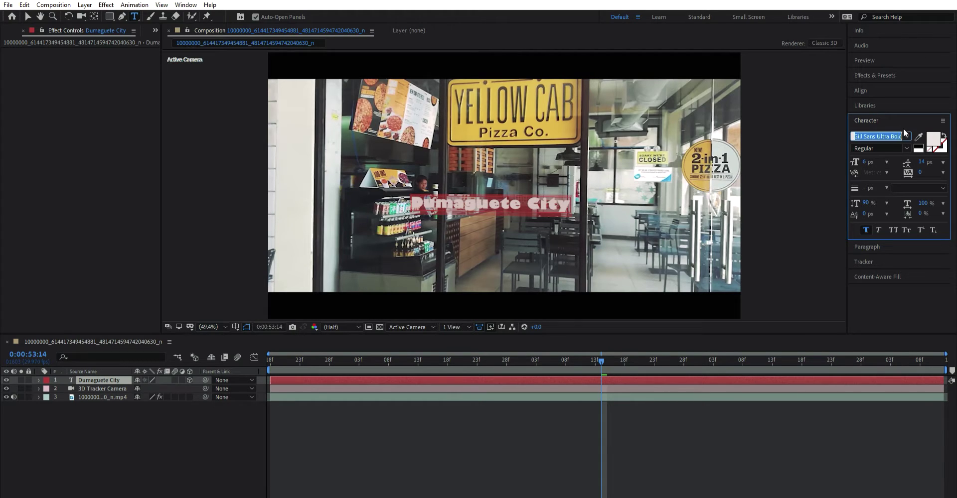
{"action": "left_click", "coordinate": [890, 175]}
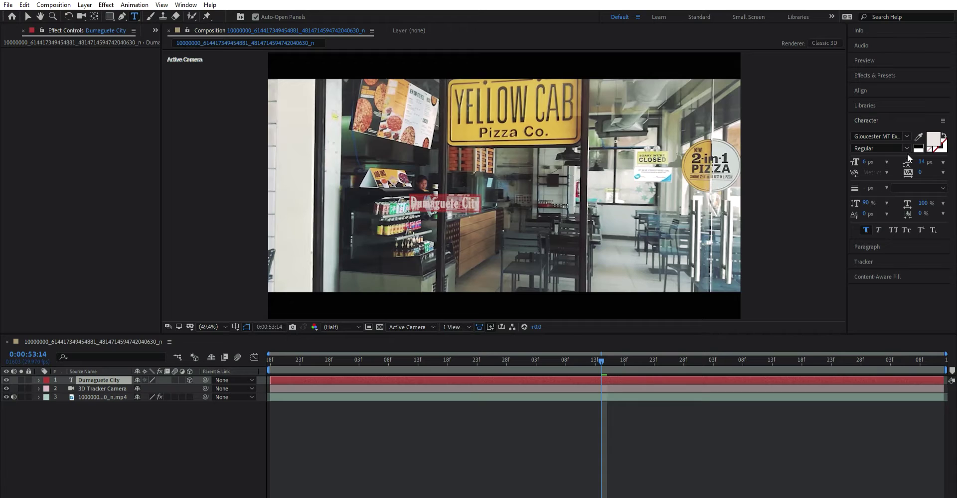
{"action": "left_click", "coordinate": [905, 130]}
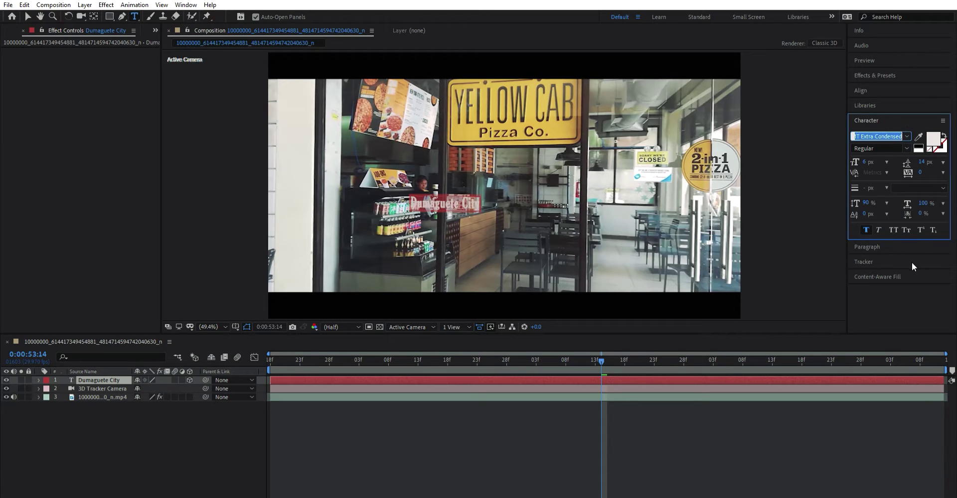
{"action": "left_click", "coordinate": [888, 223]}
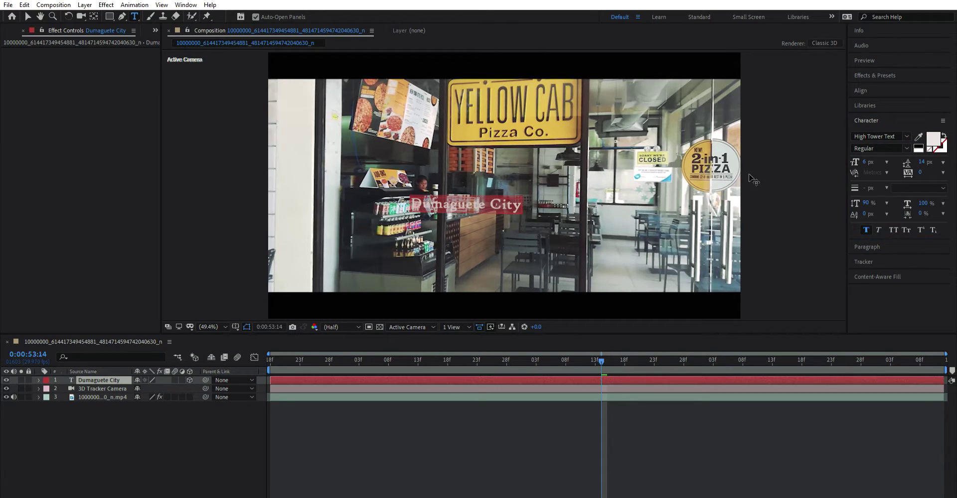
{"action": "left_click", "coordinate": [908, 128]}
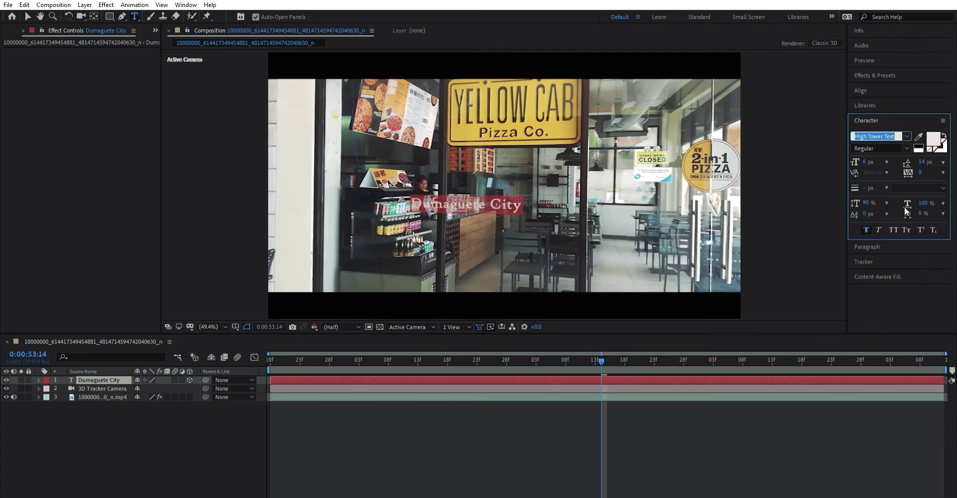
{"action": "left_click", "coordinate": [895, 268]}
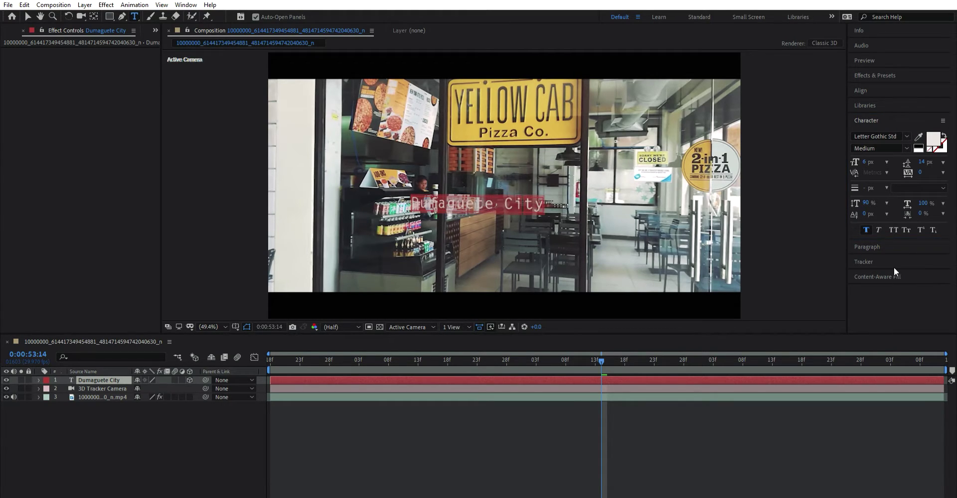
Step: Move the "Dumaguete City" text directly beneath the Yellow Cab sign, aligned with the sign's width
{"action": "left_click", "coordinate": [27, 16]}
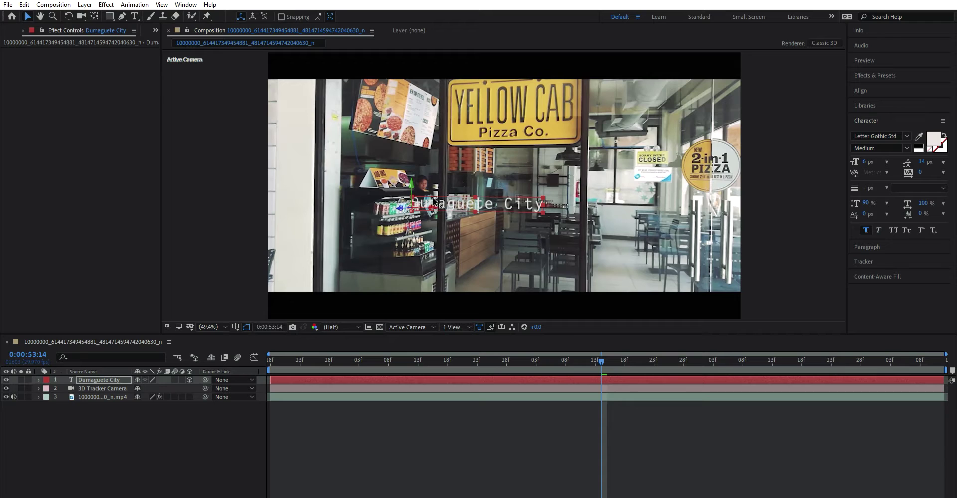
{"action": "left_click_drag", "start_coordinate": [435, 202], "coordinate": [553, 203]}
{"action": "left_click_drag", "start_coordinate": [445, 183], "coordinate": [448, 46]}
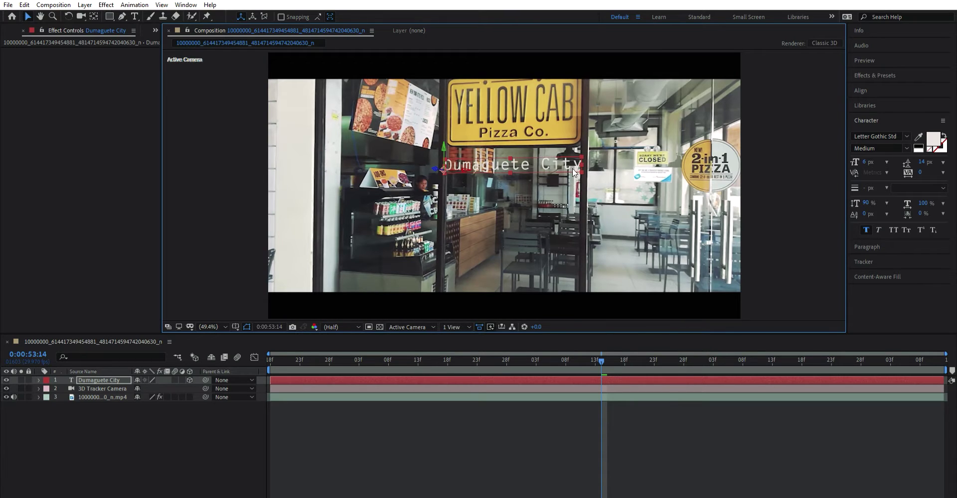
Step: Try Niagara Engraved and Gill Sans MT Ext Condensed Bold on the whole "Dumaguete City" text, and settle on a regular Franklin Gothic font
{"action": "left_click", "coordinate": [134, 16]}
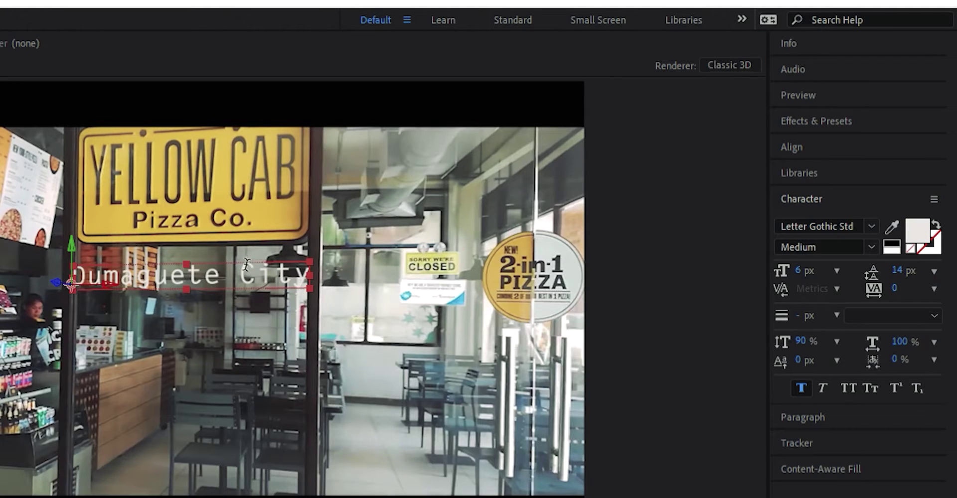
{"action": "left_click", "coordinate": [543, 161]}
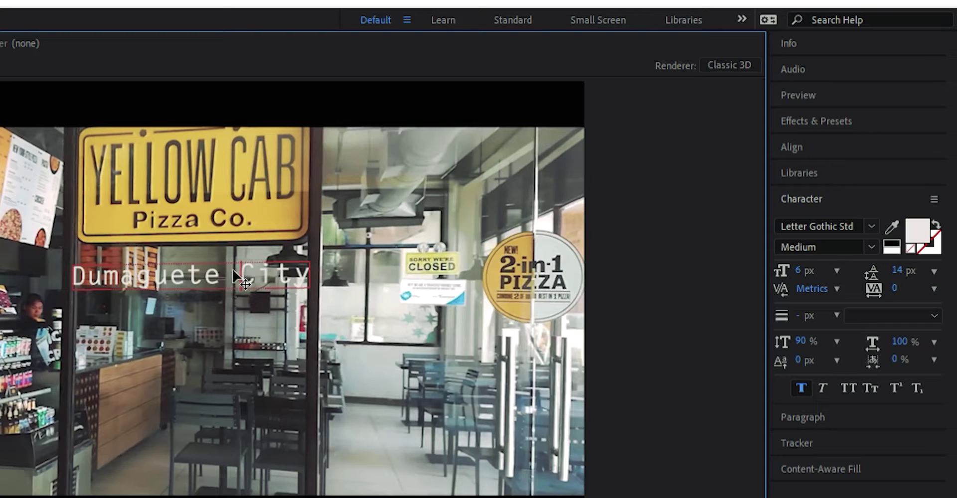
{"action": "key", "text": "ctrl+a"}
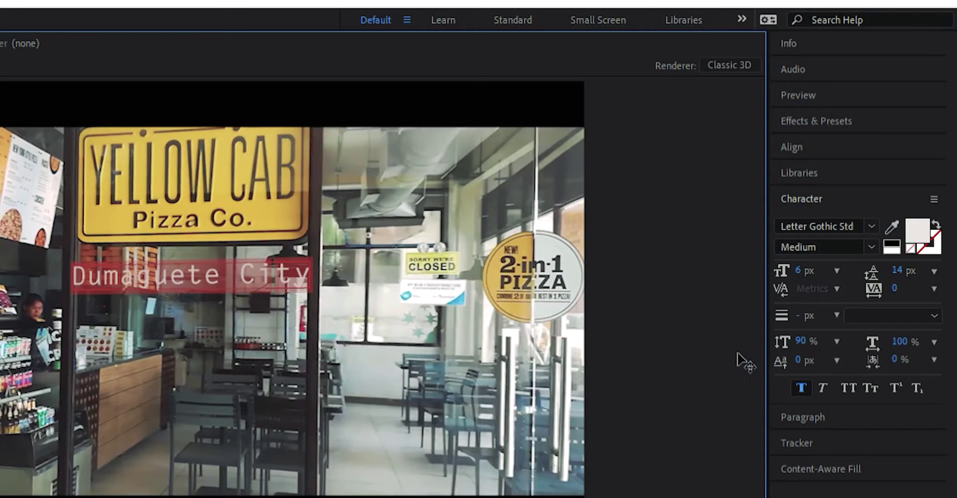
{"action": "left_click", "coordinate": [837, 254]}
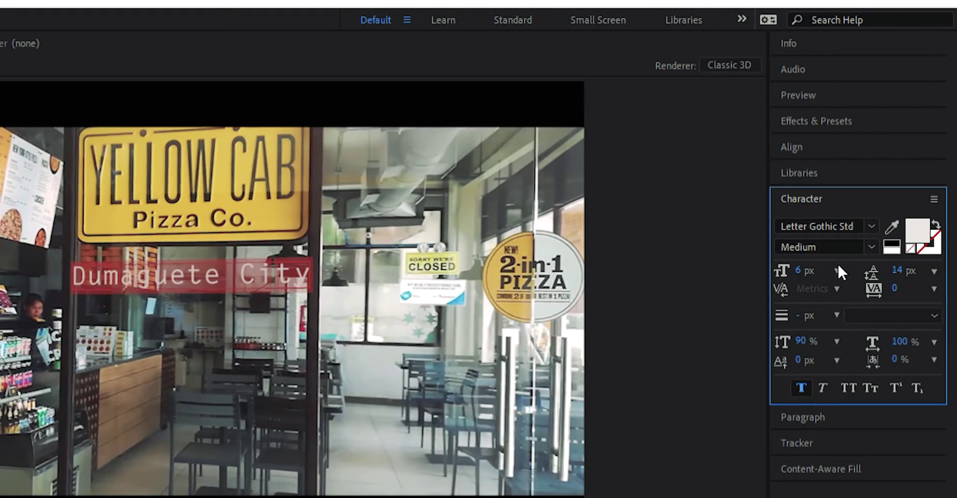
{"action": "left_click", "coordinate": [861, 226]}
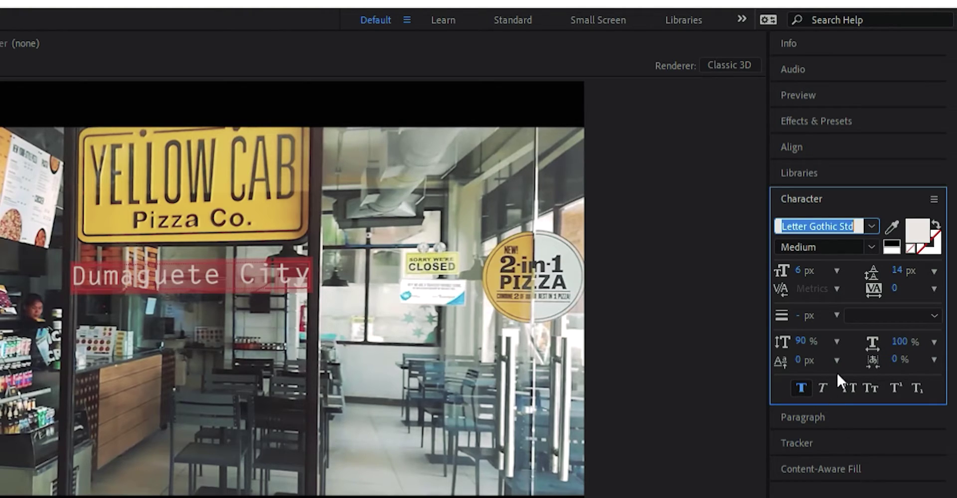
{"action": "key", "text": "Down"}
{"action": "key", "text": "Down"}
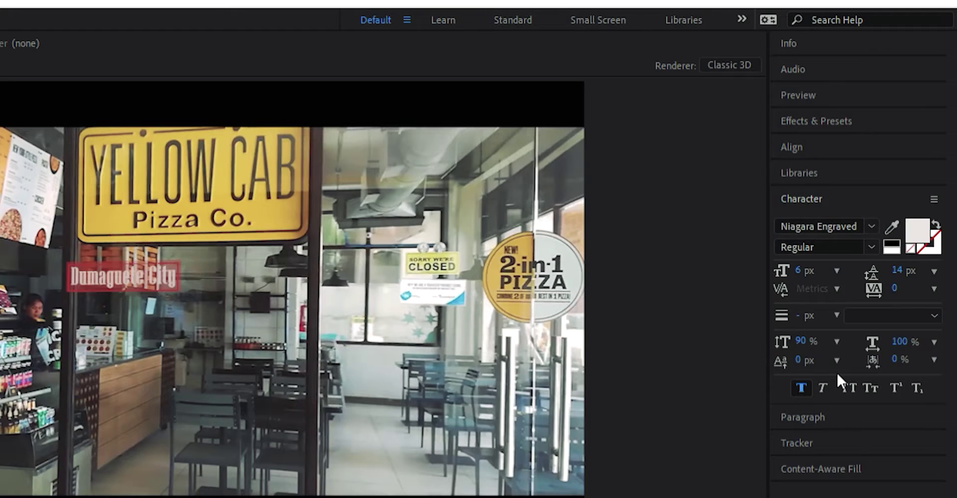
{"action": "left_click", "coordinate": [867, 228]}
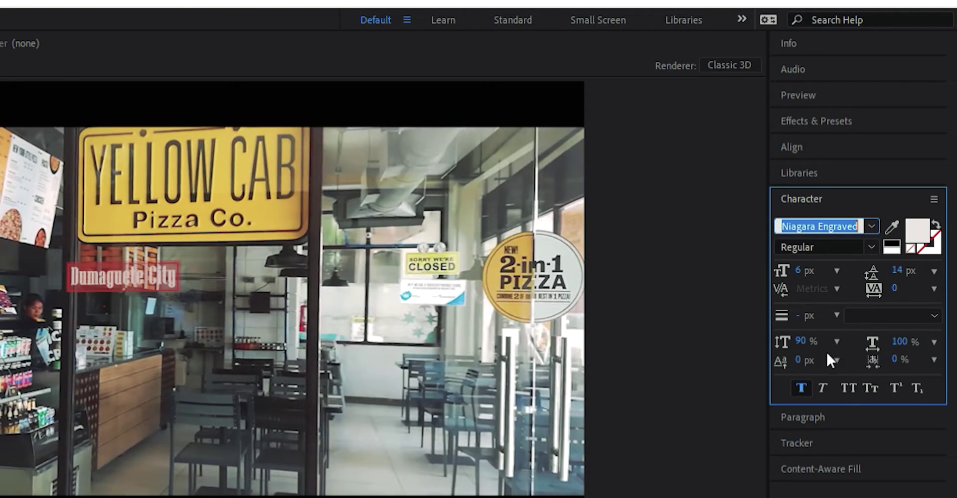
{"action": "left_click", "coordinate": [834, 316]}
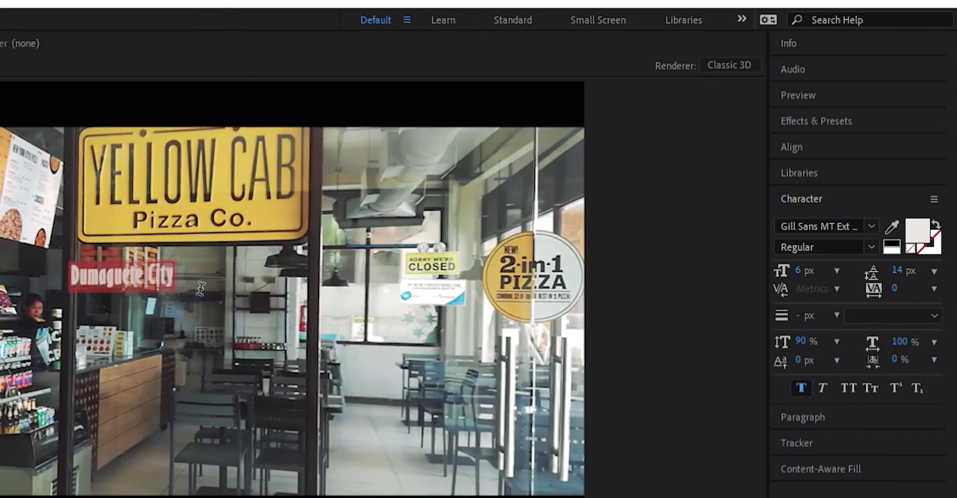
{"action": "left_click", "coordinate": [786, 219]}
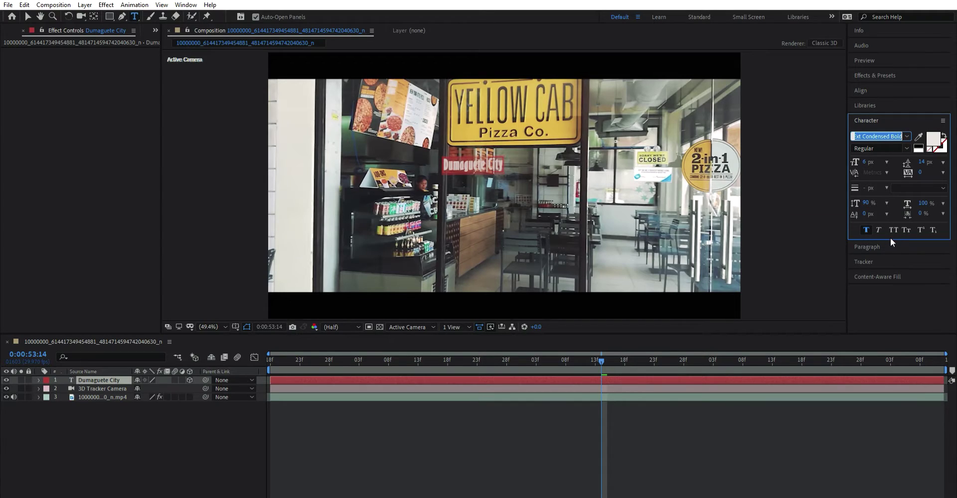
{"action": "left_click", "coordinate": [891, 240]}
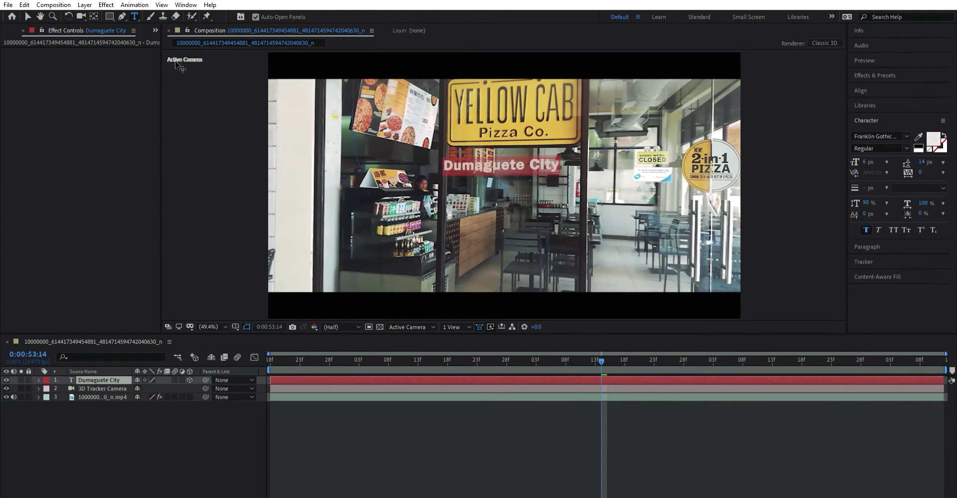
Step: Centre the "Dumaguete City" text beneath the Yellow Cab sign and rotate it slightly to match the sign's perspective
{"action": "left_click", "coordinate": [28, 17]}
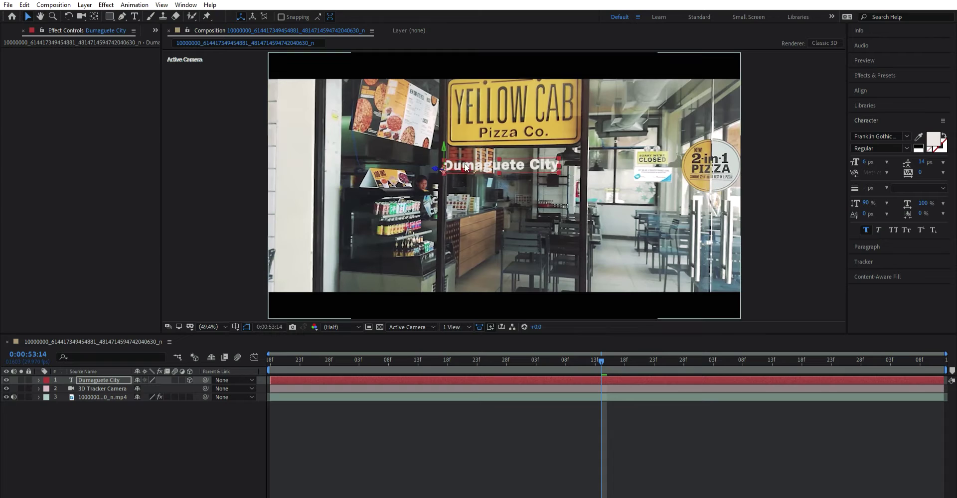
{"action": "left_click_drag", "start_coordinate": [465, 164], "coordinate": [506, 165]}
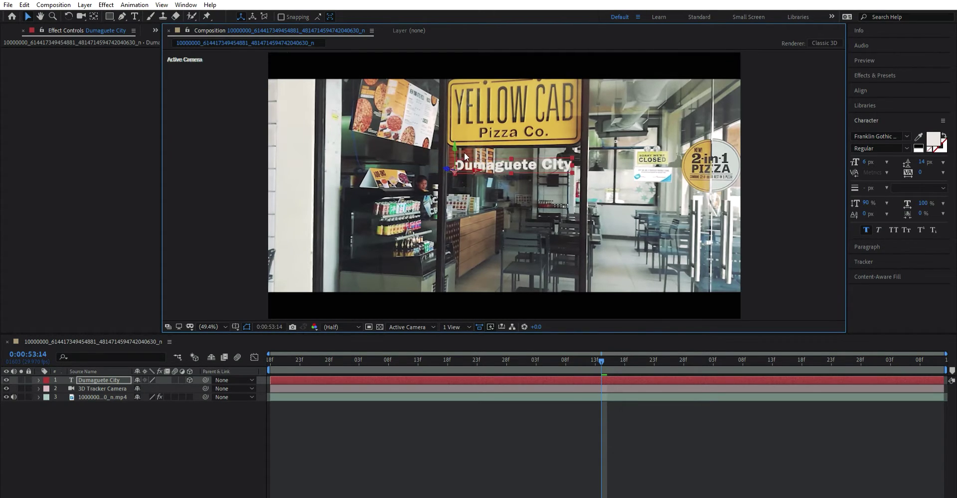
{"action": "left_click", "coordinate": [69, 16]}
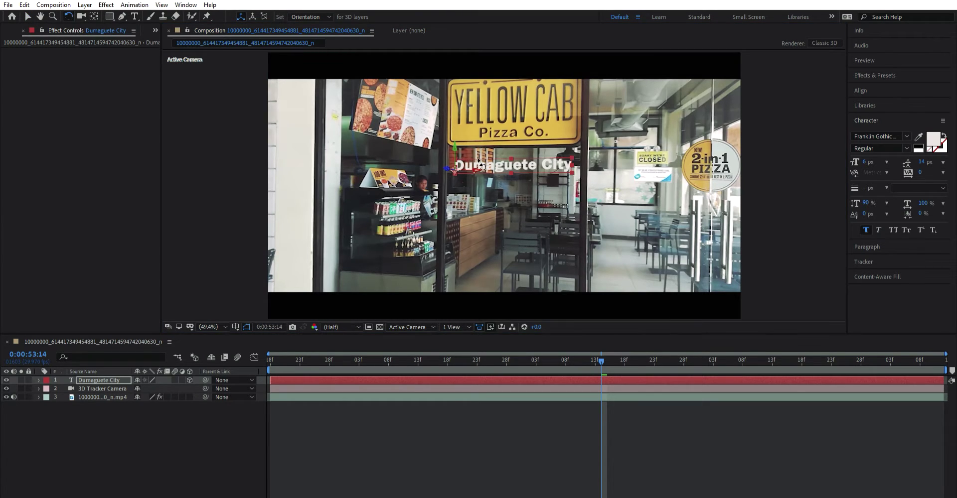
{"action": "mouse_move", "coordinate": [476, 165]}
{"action": "left_mouse_down"}
{"action": "mouse_move", "coordinate": [453, 143]}
{"action": "mouse_move", "coordinate": [480, 166]}
{"action": "left_mouse_up"}
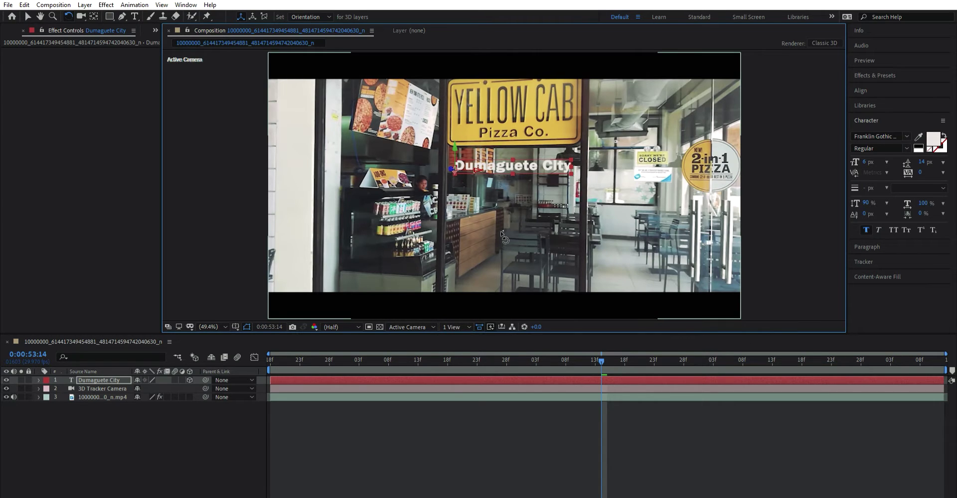
Step: Play the composition from 0:00:51:19 to check how the text follows the storefront
{"action": "left_click", "coordinate": [283, 362]}
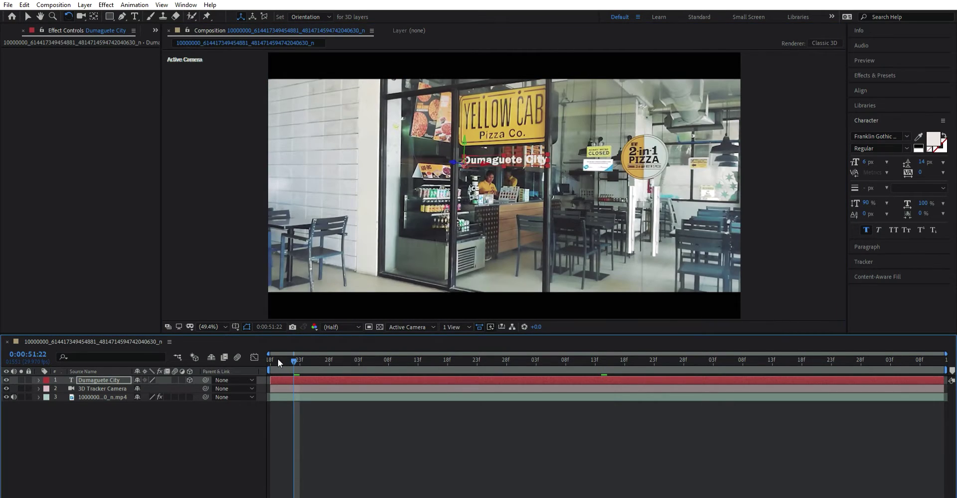
{"action": "left_click", "coordinate": [277, 357]}
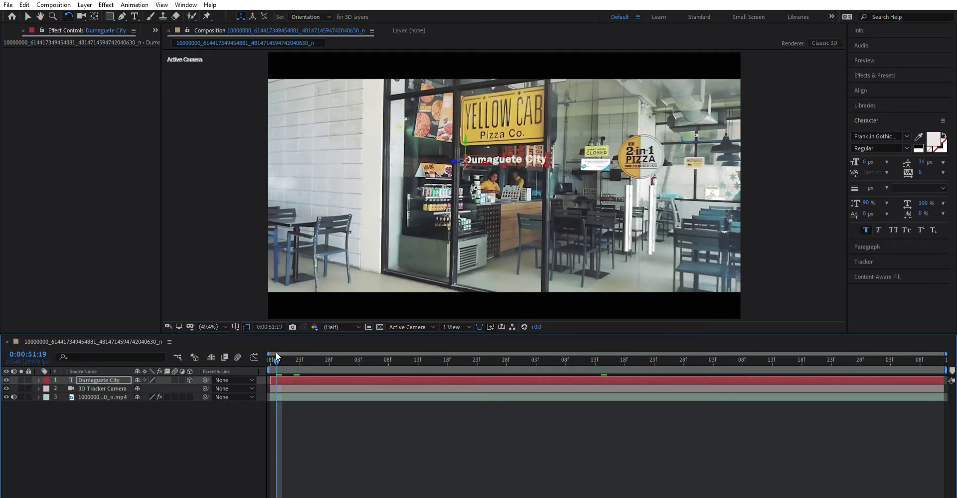
{"action": "key", "text": "space"}
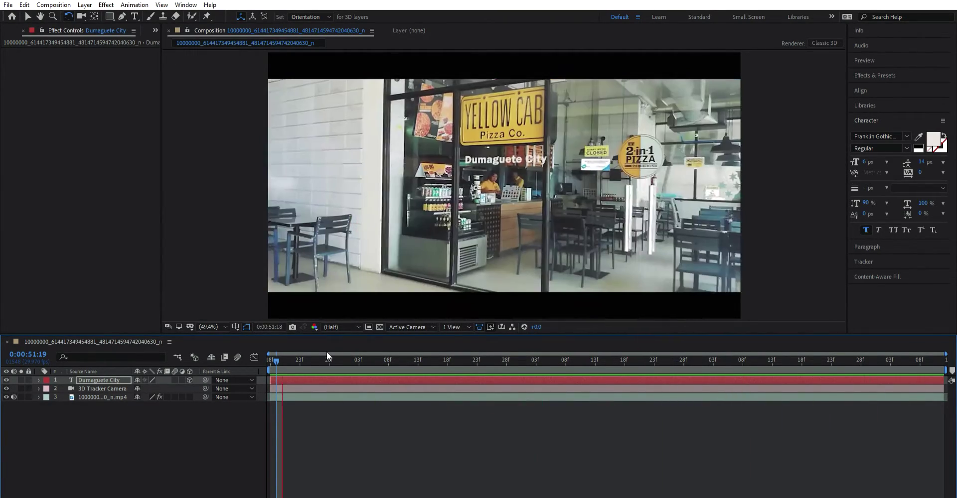
{"action": "key", "text": "space"}
{"action": "key", "text": "space"}
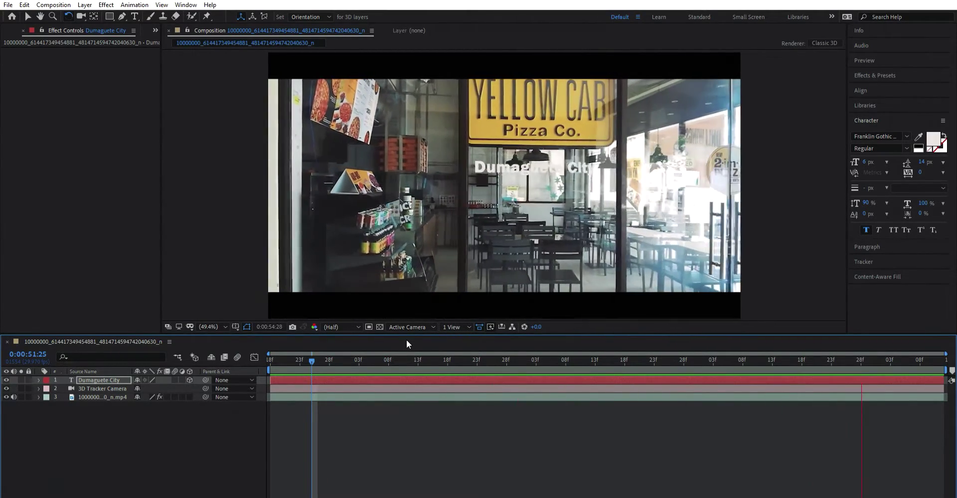
{"action": "key", "text": "space"}
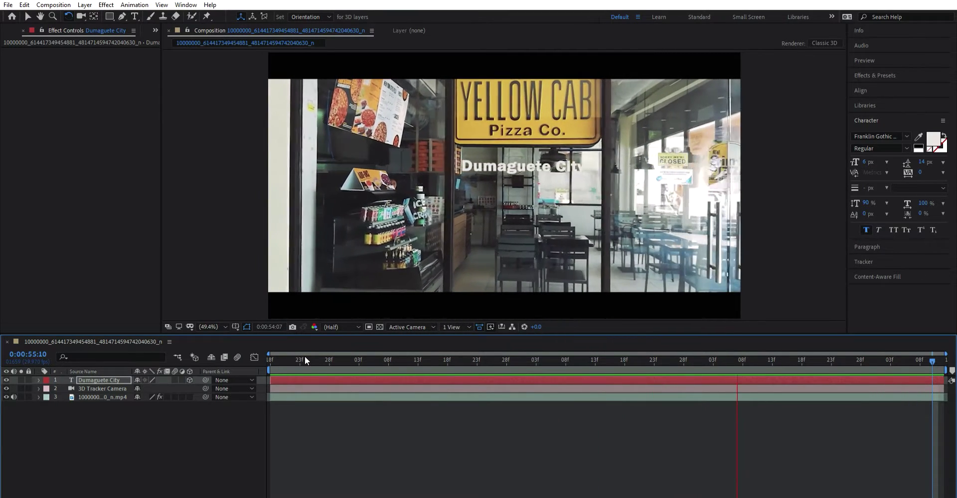
{"action": "key", "text": "space"}
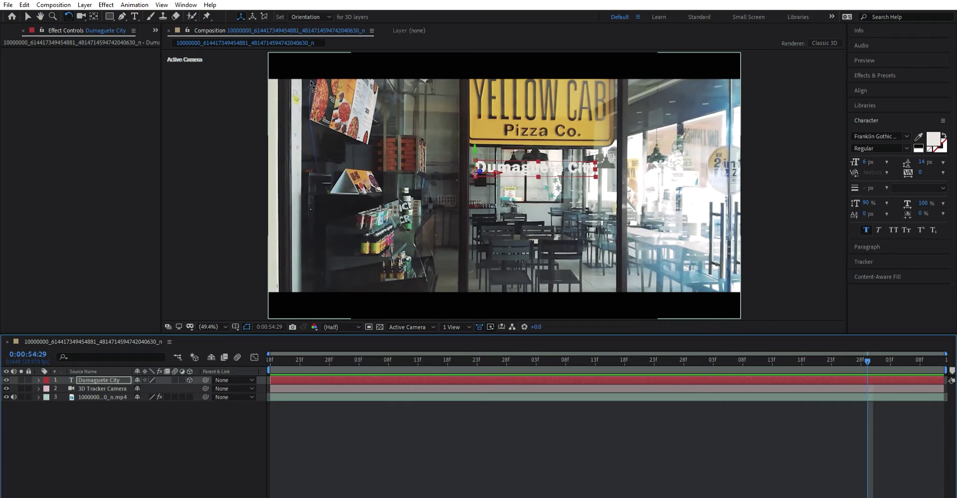
Step: Try the whole "Dumaguete City" text at 48 px and 24 px, and shift it so it starts near the frame's left edge
{"action": "left_click", "coordinate": [134, 16]}
{"action": "triple_click", "coordinate": [581, 175]}
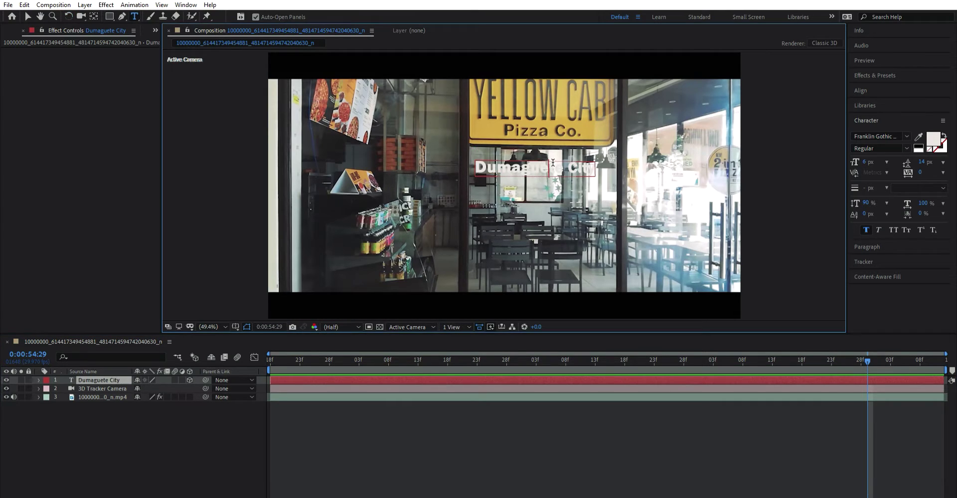
{"action": "left_click", "coordinate": [885, 154]}
{"action": "left_click", "coordinate": [881, 285]}
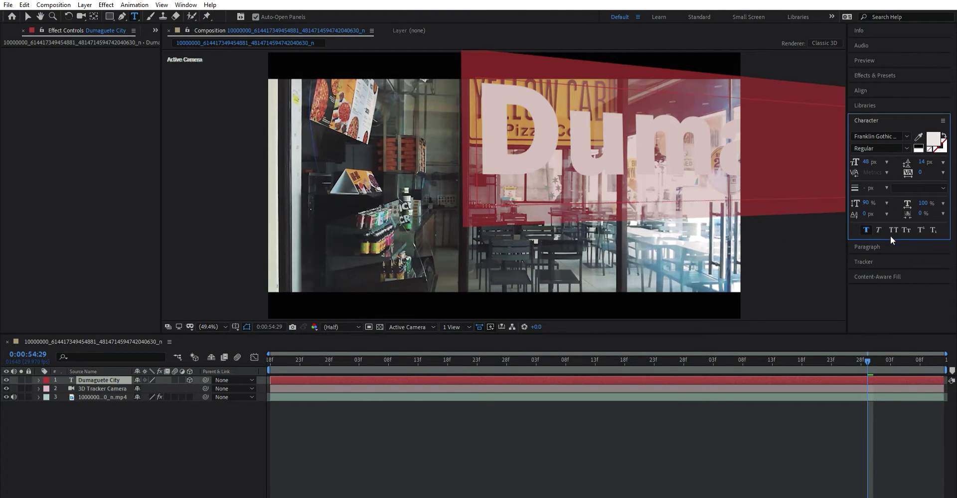
{"action": "left_click", "coordinate": [880, 247]}
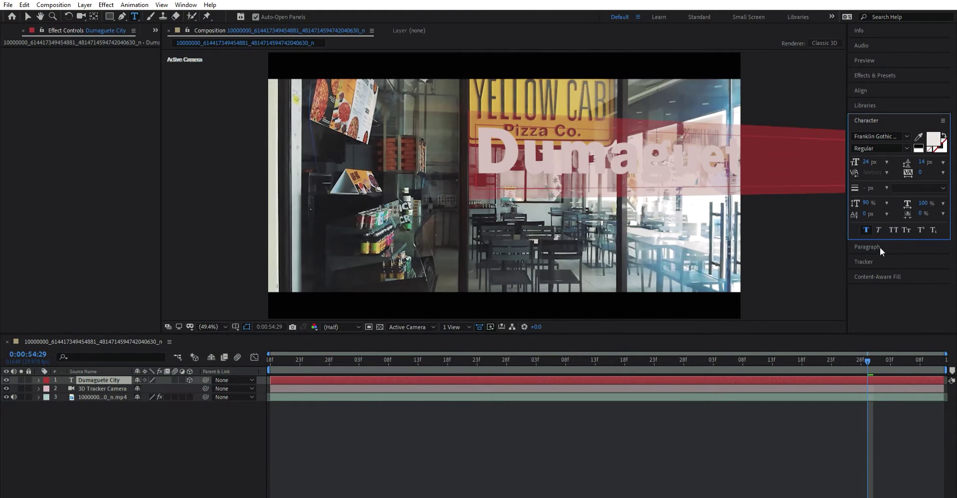
{"action": "left_click", "coordinate": [27, 15]}
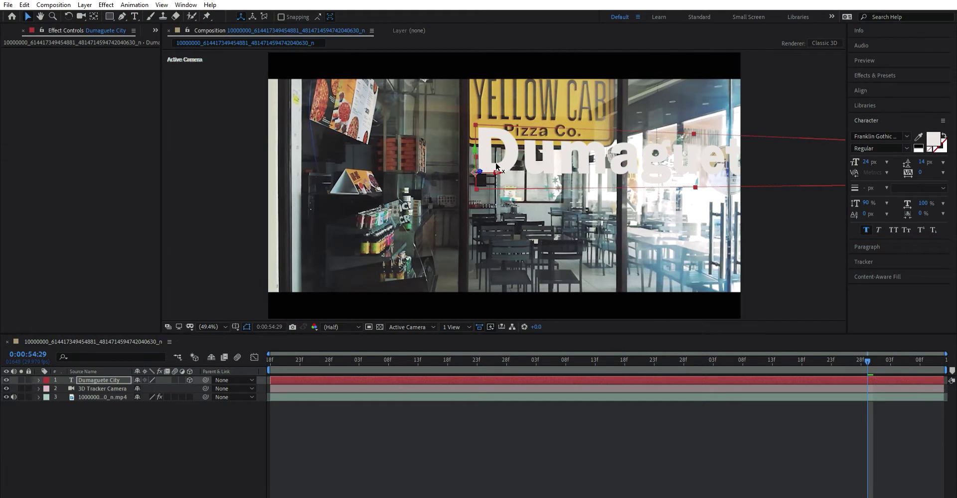
{"action": "left_click_drag", "start_coordinate": [497, 166], "coordinate": [2, 139]}
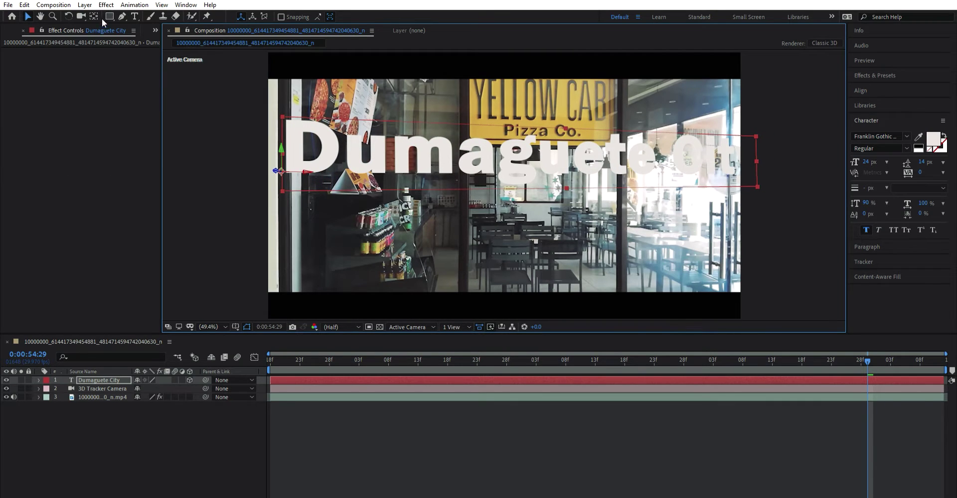
Step: Try font sizes 14, 30 and 24 px on the whole "Dumaguete City" text, and settle on 18 px
{"action": "left_click", "coordinate": [135, 17]}
{"action": "left_click", "coordinate": [457, 158]}
{"action": "key", "text": "ctrl+a"}
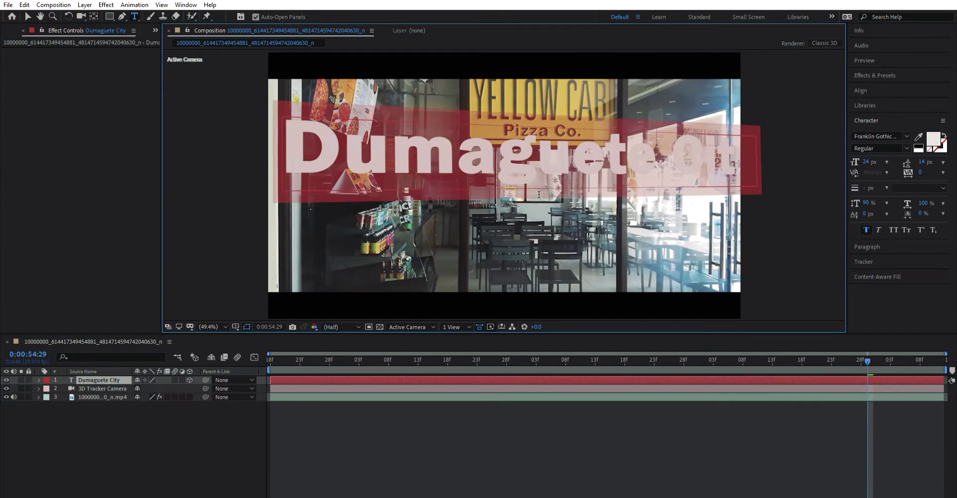
{"action": "left_click", "coordinate": [886, 165]}
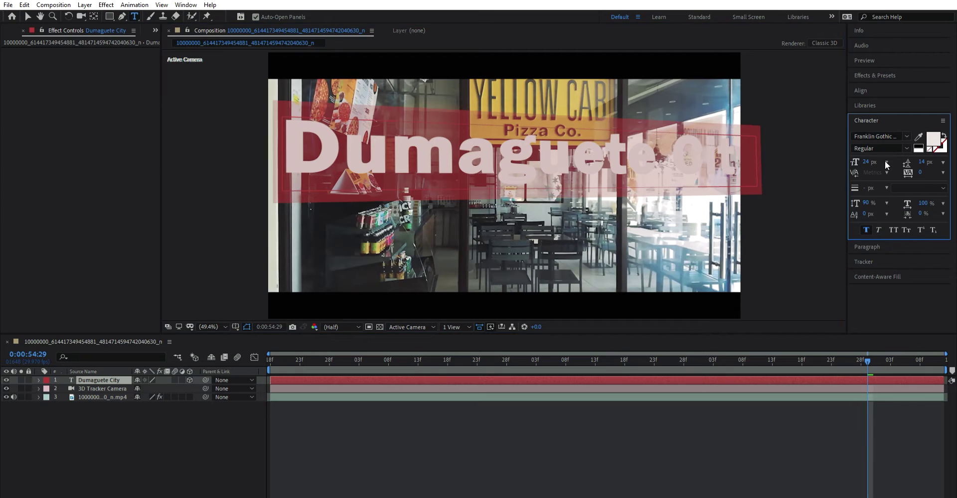
{"action": "left_click", "coordinate": [899, 229]}
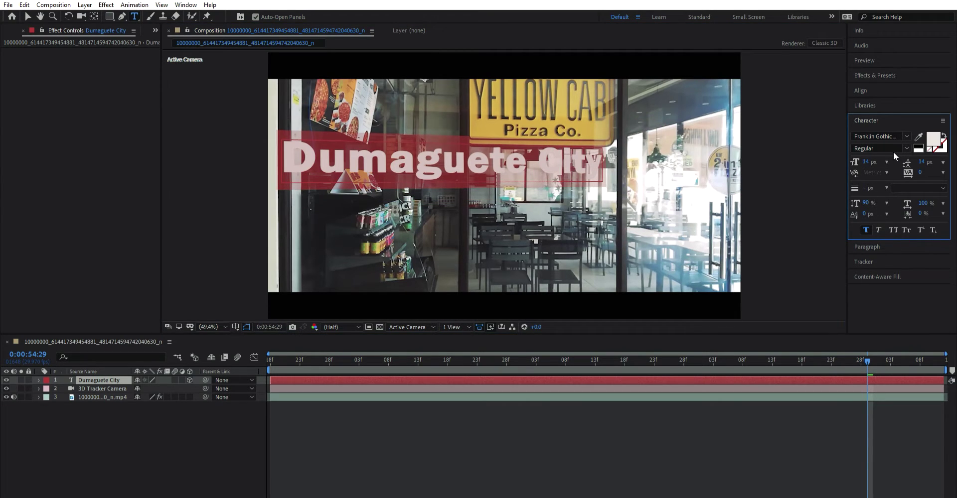
{"action": "left_click", "coordinate": [894, 258]}
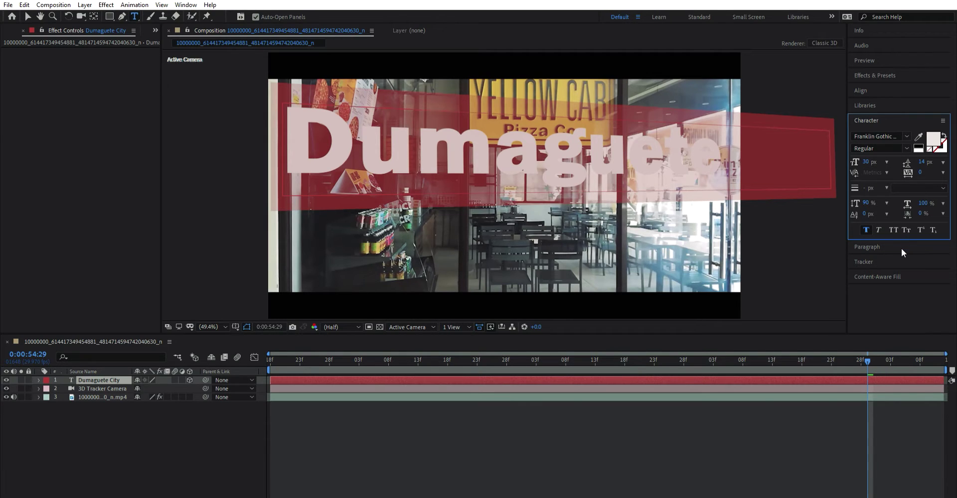
{"action": "left_click", "coordinate": [901, 248]}
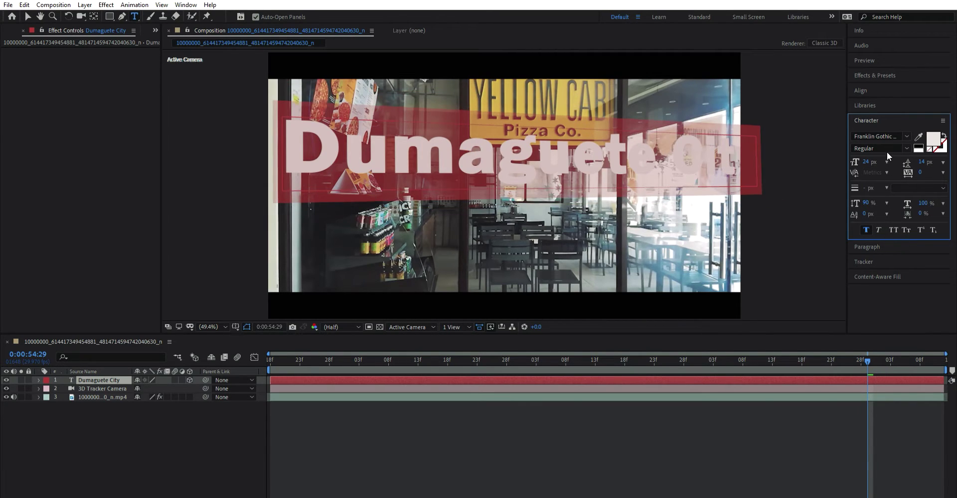
{"action": "left_click", "coordinate": [900, 232]}
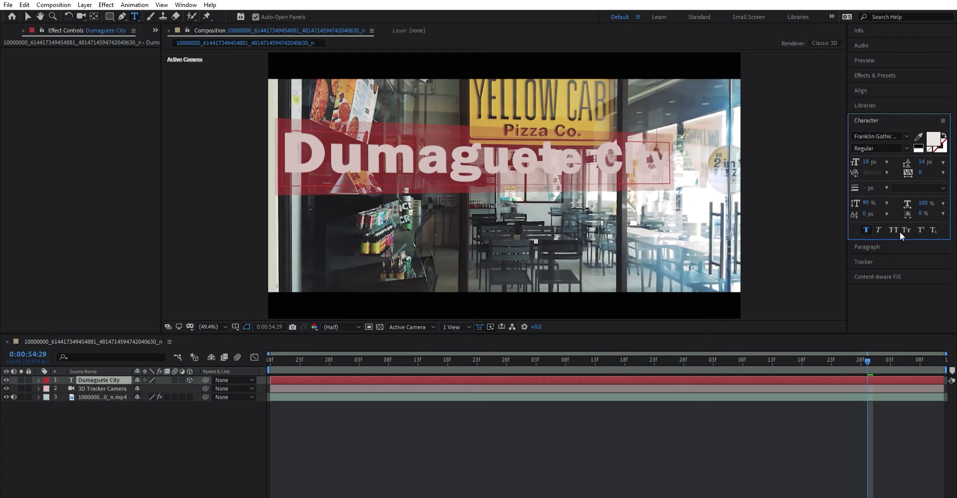
Step: Move the "Dumaguete City" text rightward so it is centred beneath the Yellow Cab sign, and set its fill colour to black
{"action": "left_click", "coordinate": [28, 16]}
{"action": "left_click_drag", "start_coordinate": [309, 164], "coordinate": [484, 176]}
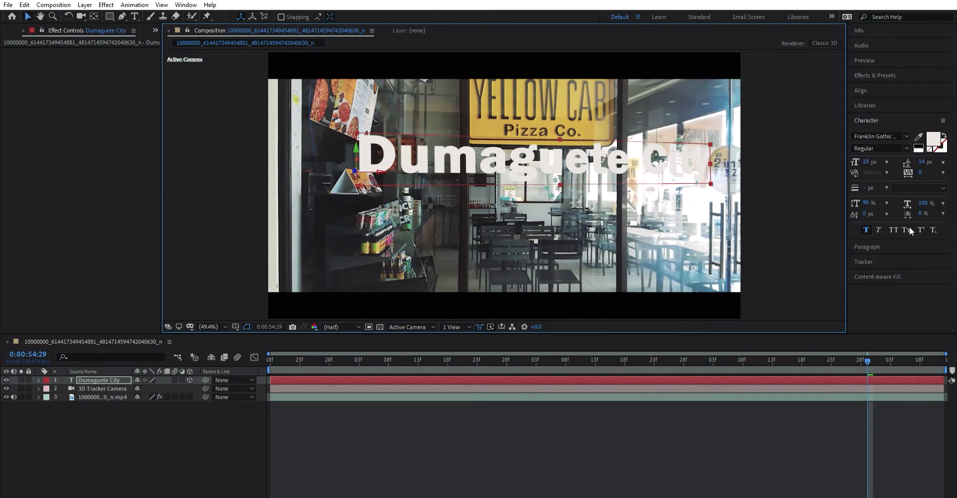
{"action": "left_click", "coordinate": [890, 244]}
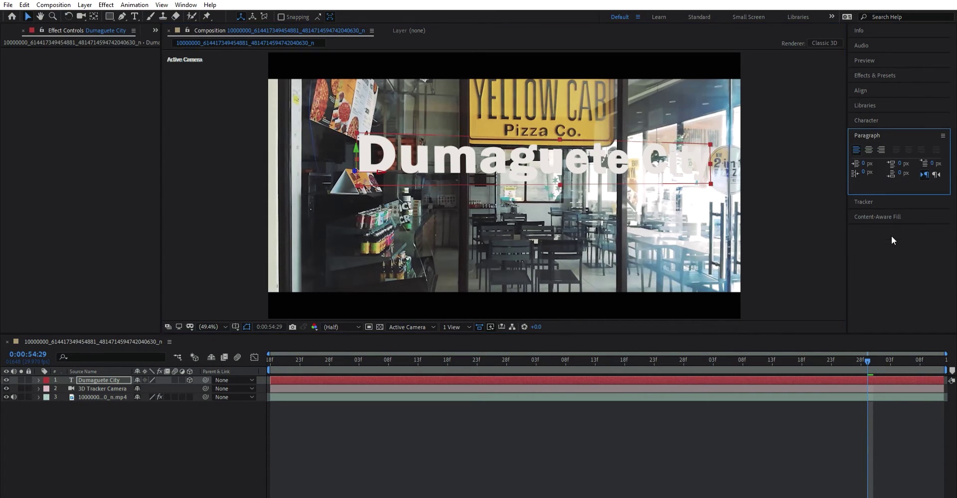
{"action": "left_click", "coordinate": [884, 121]}
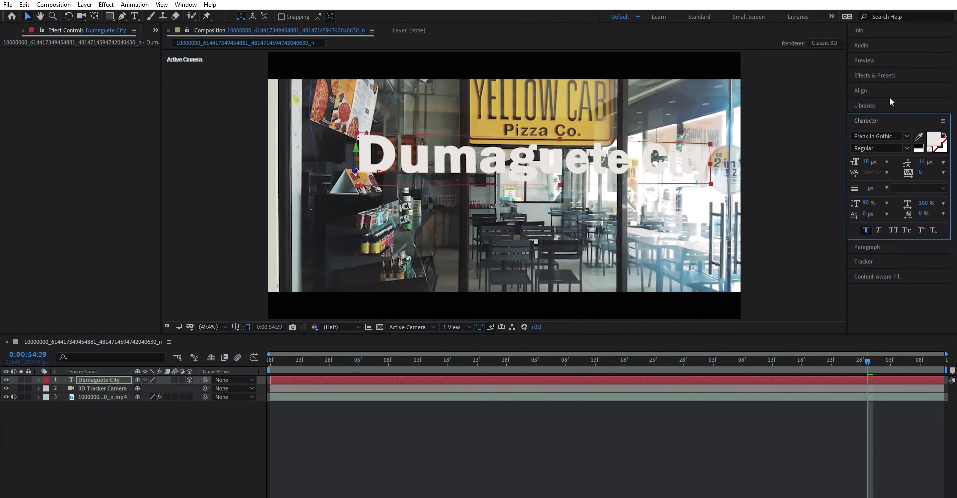
{"action": "left_click", "coordinate": [918, 147]}
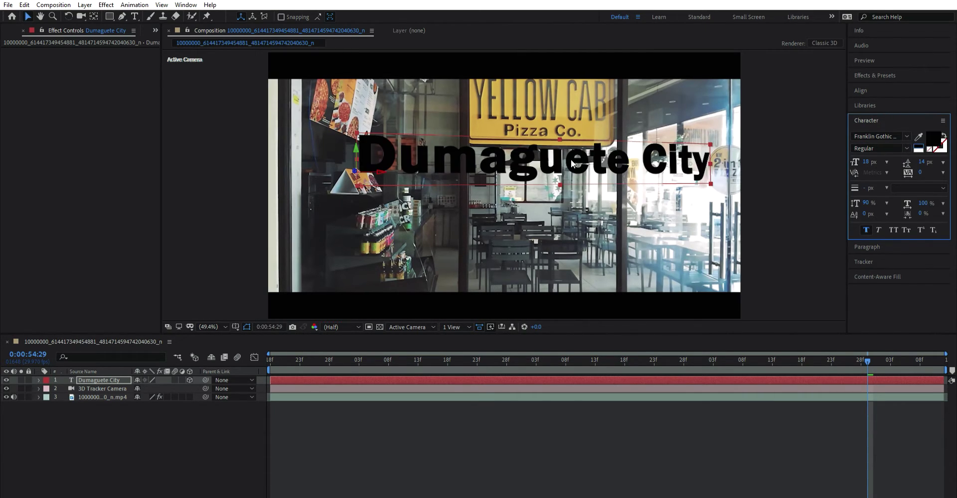
Step: Change the fill colour of the "Dumaguete City" text to a deep red
{"action": "left_click", "coordinate": [934, 129]}
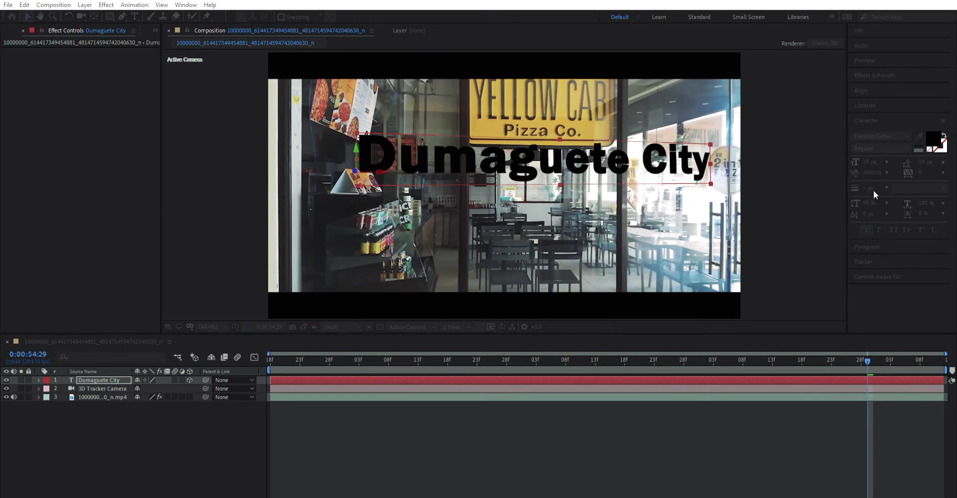
{"action": "mouse_move", "coordinate": [481, 227]}
{"action": "left_mouse_down"}
{"action": "mouse_move", "coordinate": [478, 247]}
{"action": "mouse_move", "coordinate": [452, 270]}
{"action": "mouse_move", "coordinate": [340, 285]}
{"action": "mouse_move", "coordinate": [447, 295]}
{"action": "mouse_move", "coordinate": [475, 254]}
{"action": "mouse_move", "coordinate": [483, 199]}
{"action": "left_mouse_up"}
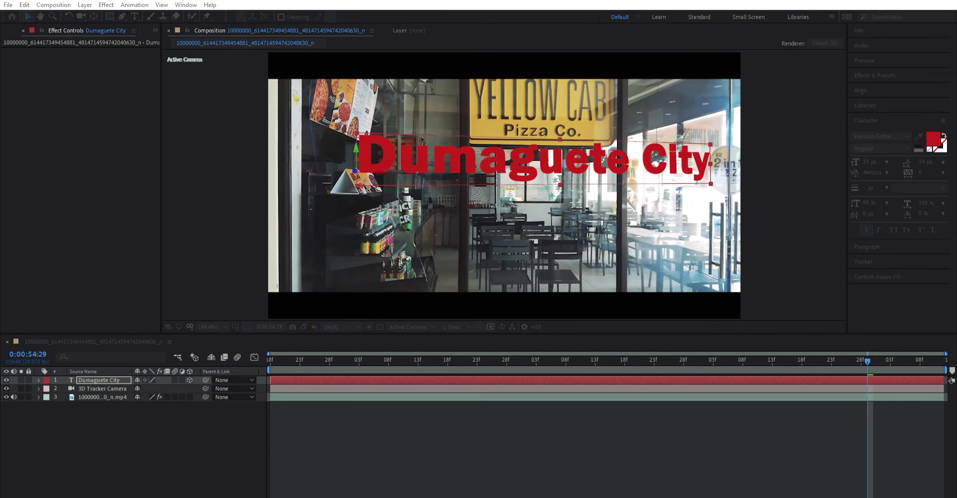
{"action": "left_click", "coordinate": [581, 182]}
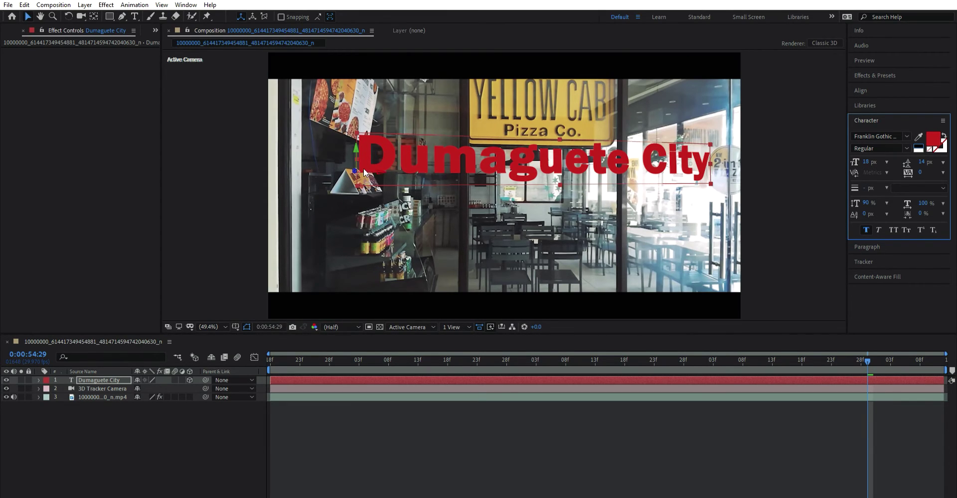
Step: Lower the "Dumaguete City" text to leave a gap beneath the Yellow Cab sign, and preview the composition from 0:00:51:21
{"action": "left_click_drag", "start_coordinate": [357, 143], "coordinate": [362, 239]}
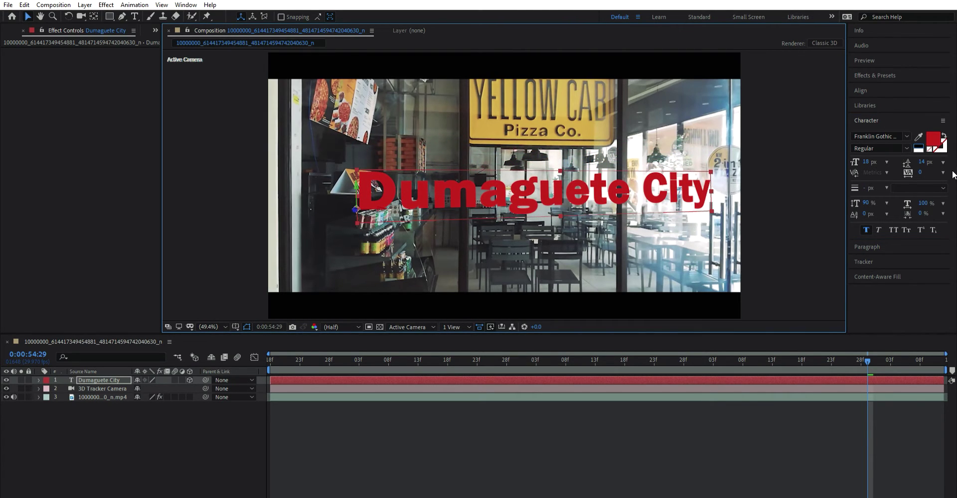
{"action": "left_click", "coordinate": [288, 358]}
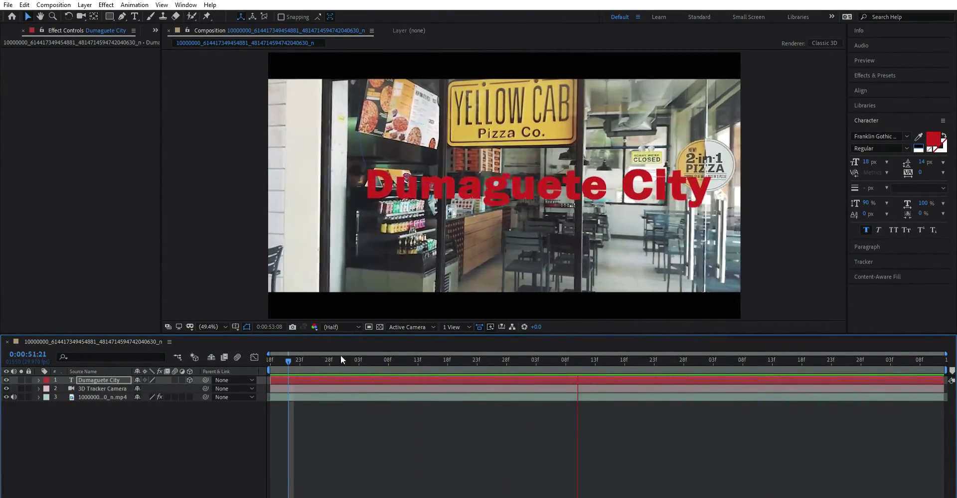
{"action": "key", "text": "space"}
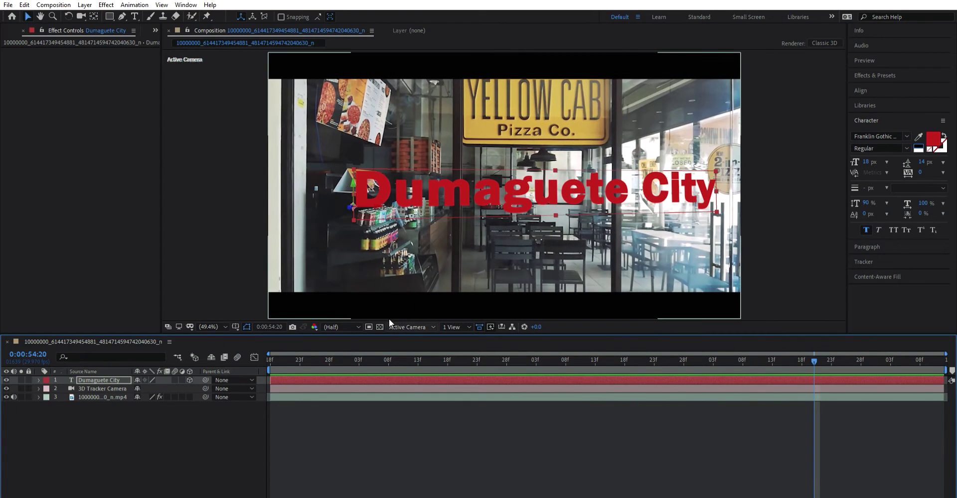